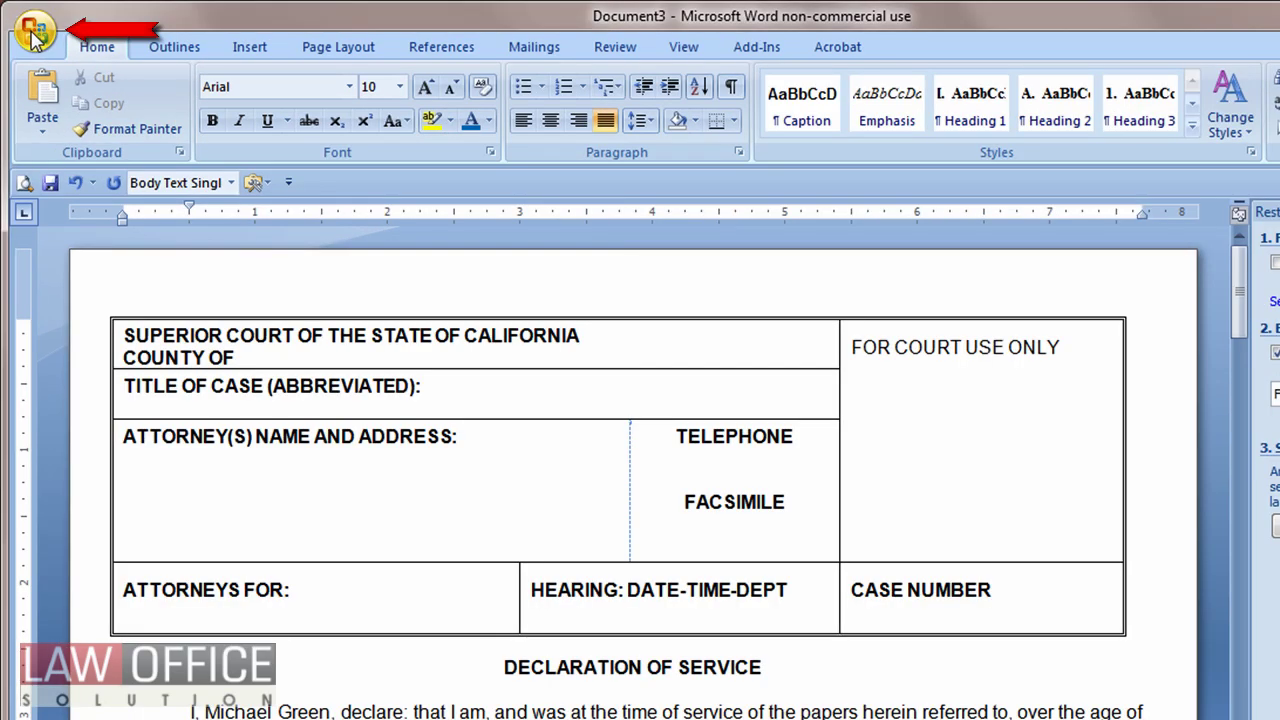
# Turn on Show Developer tab in the Ribbon in Word Options, then switch to the Developer tab.
pyautogui.click(30, 27)
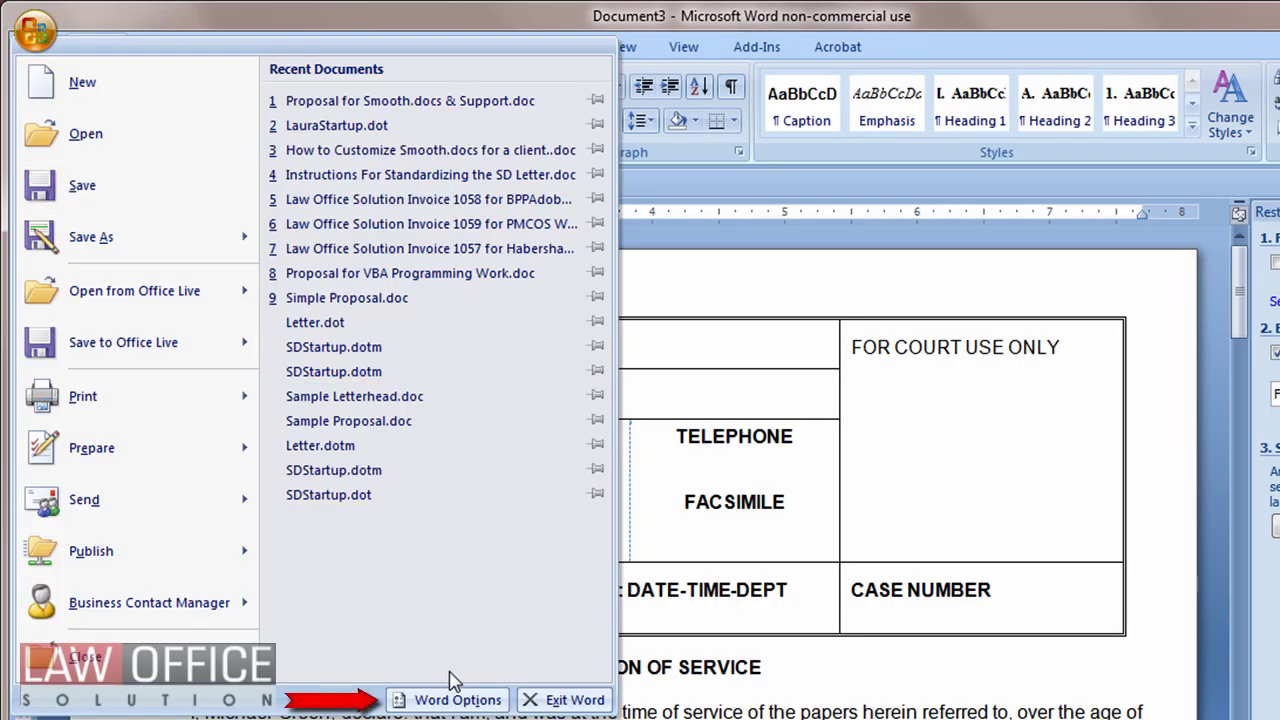
pyautogui.click(440, 704)
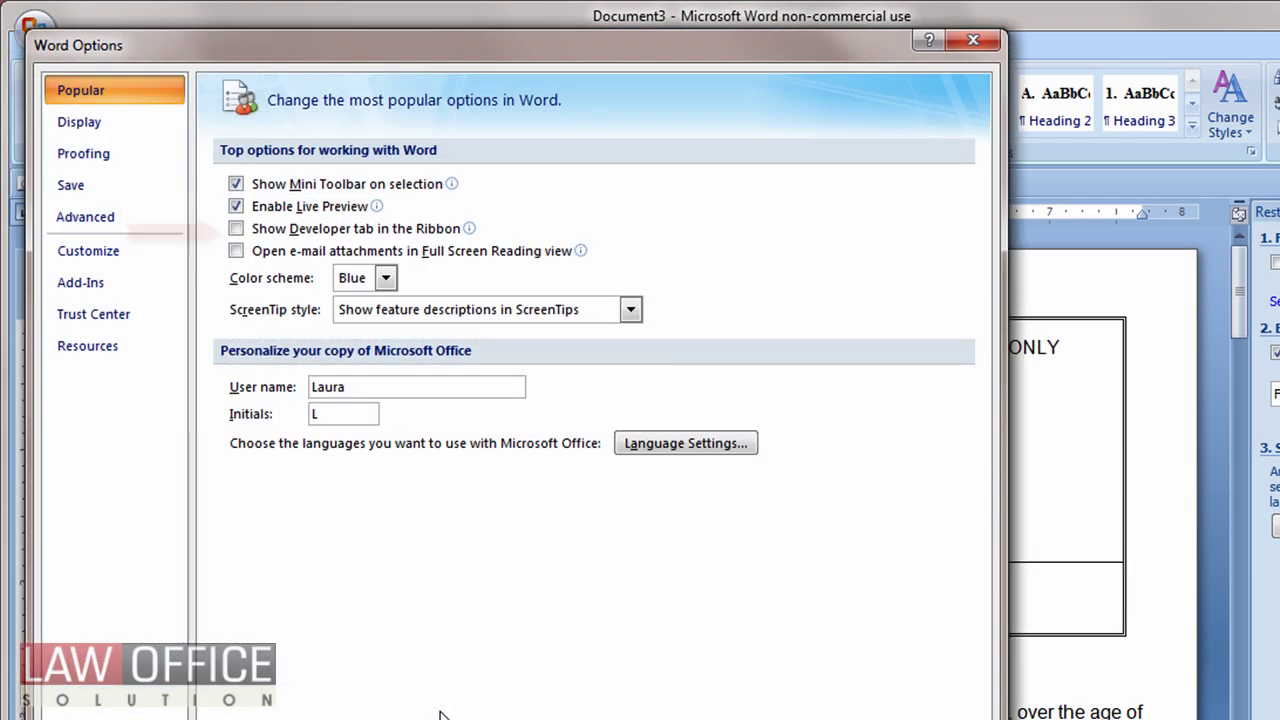
pyautogui.click(236, 228)
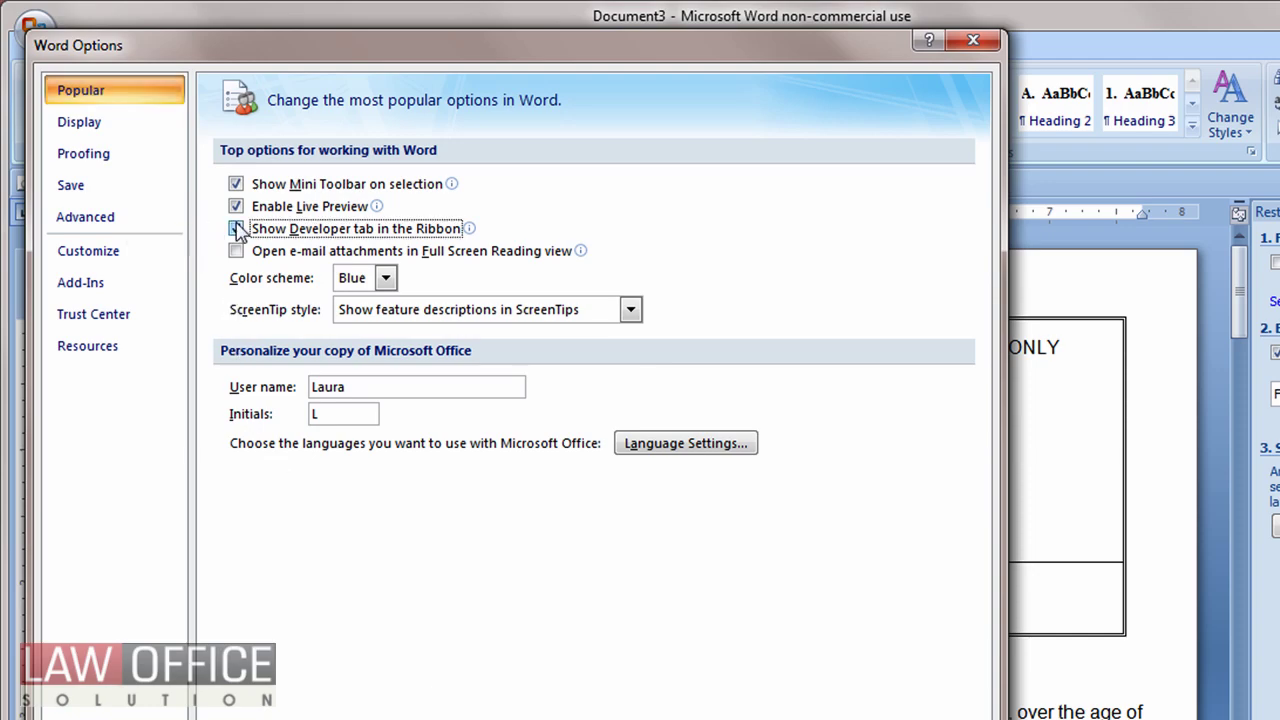
pyautogui.press('Return')
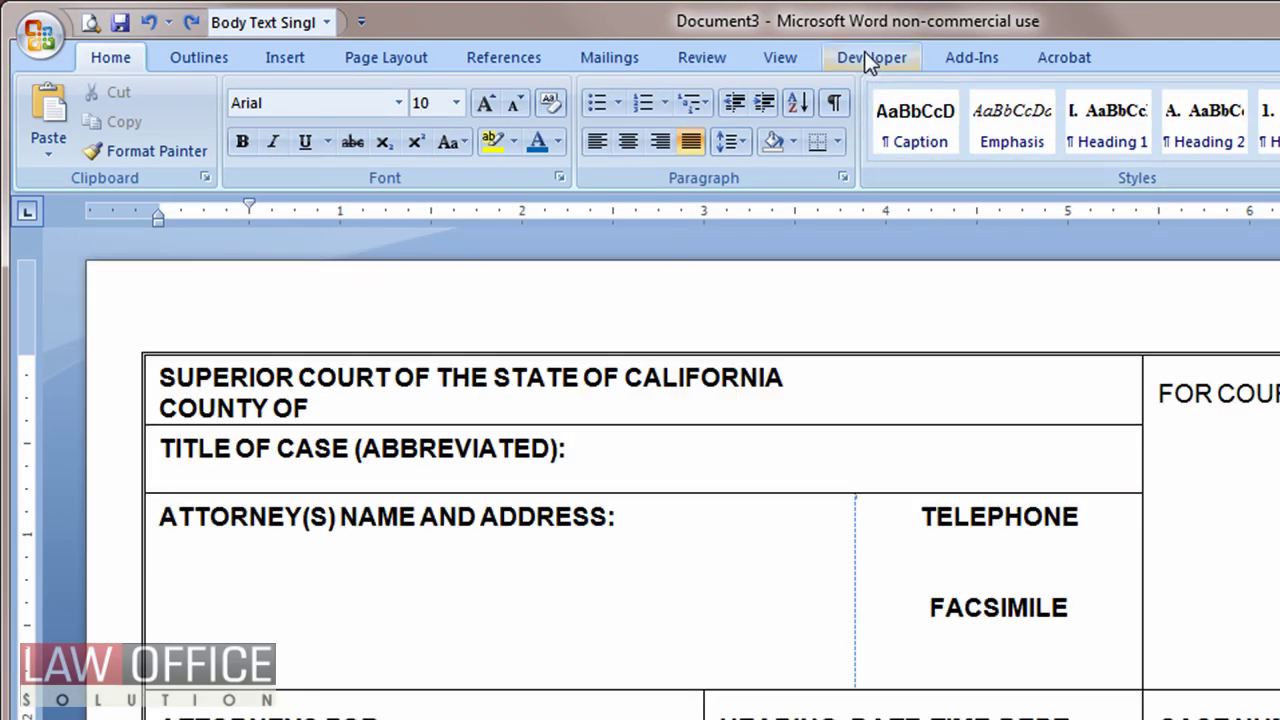
pyautogui.click(680, 64)
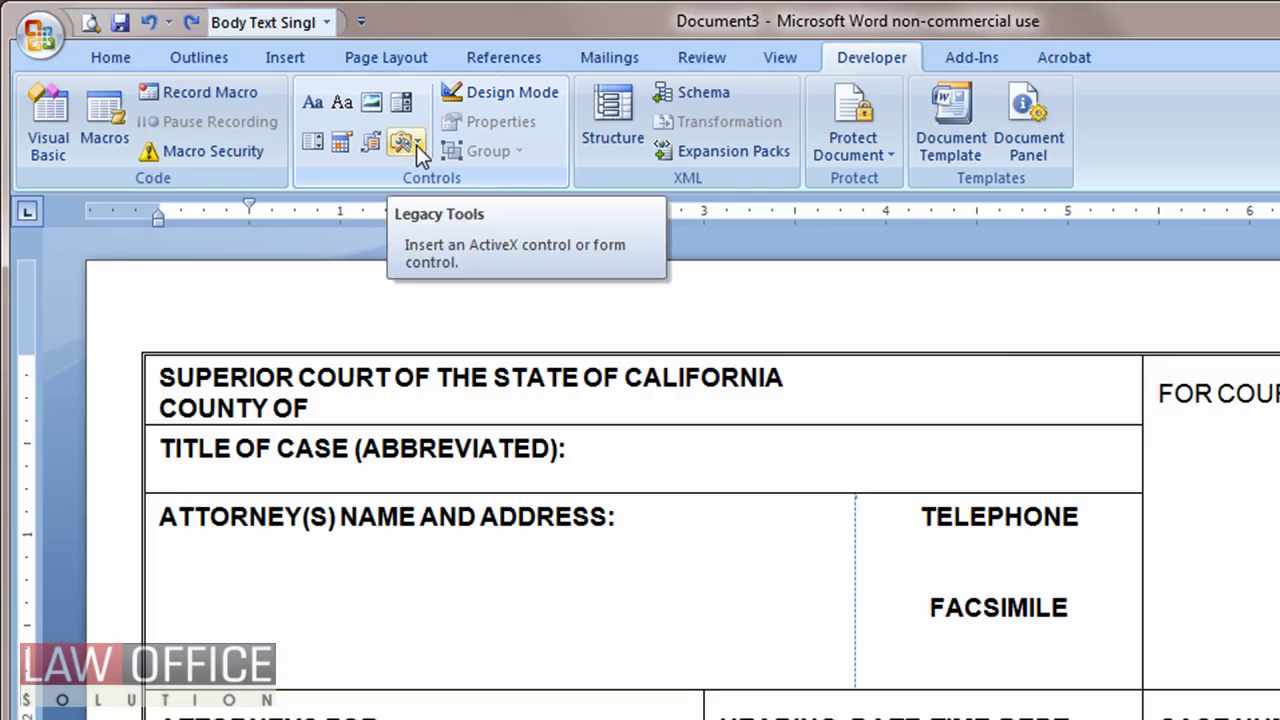
# Look over the Legacy Tools form controls, then open the Customize Quick Access Toolbar menu.
pyautogui.click(412, 145)
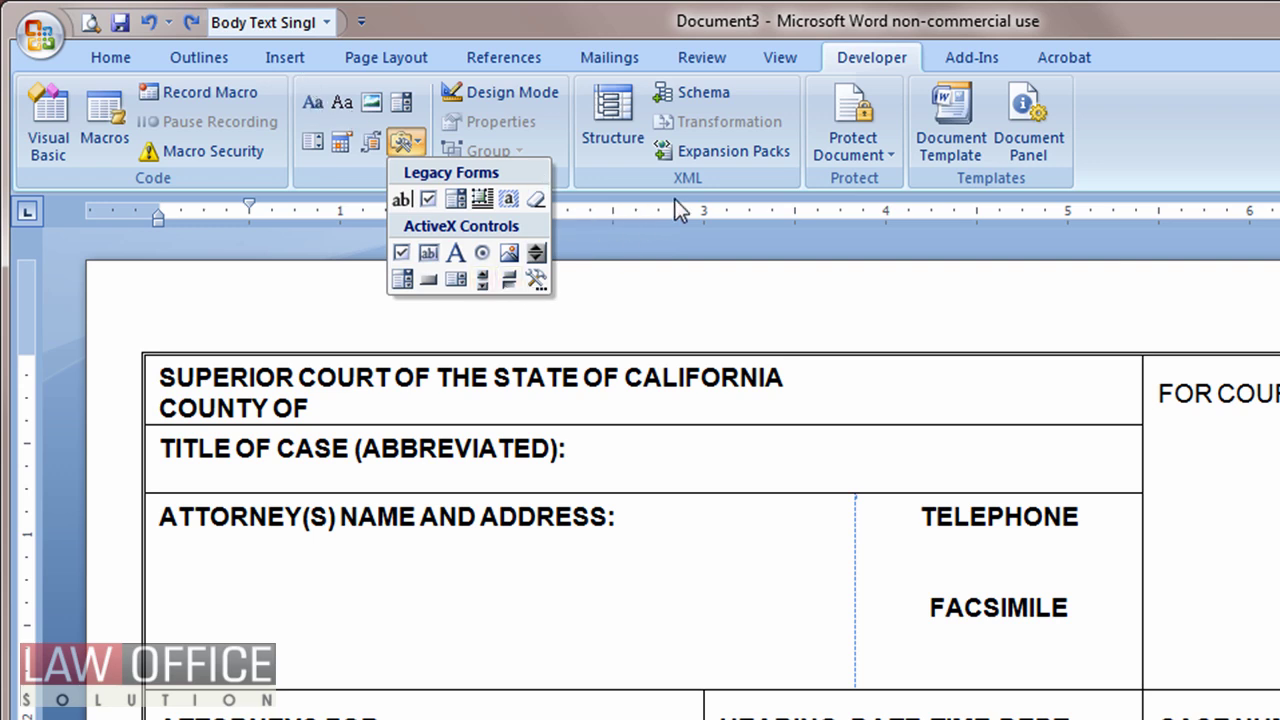
pyautogui.click(395, 19)
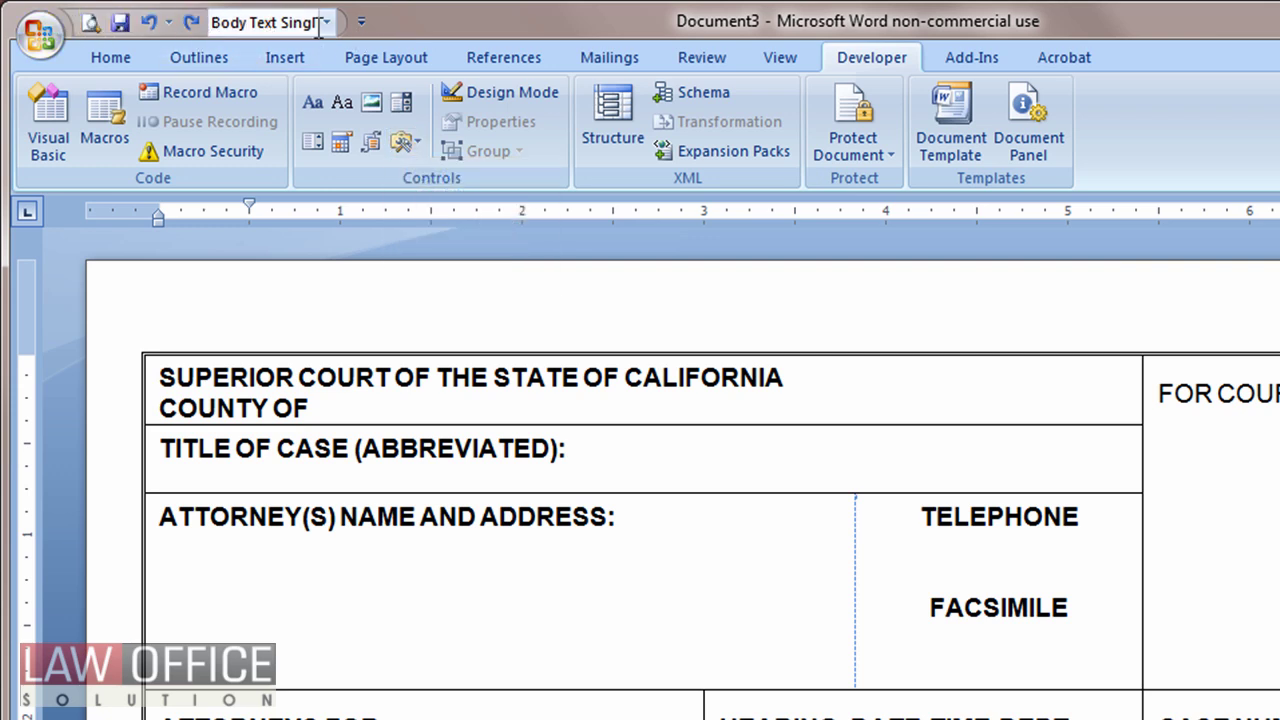
pyautogui.click(362, 24)
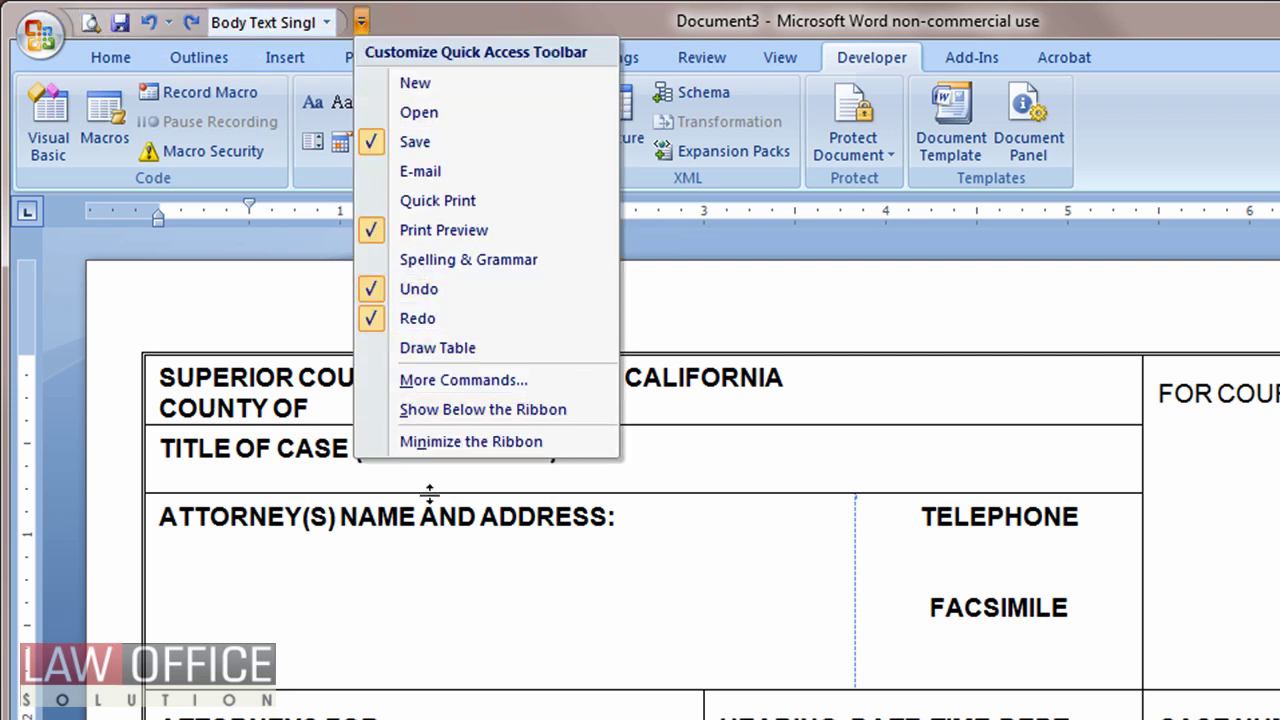
# Add the Legacy Tools command from All Commands to the Quick Access Toolbar and save.
pyautogui.click(447, 378)
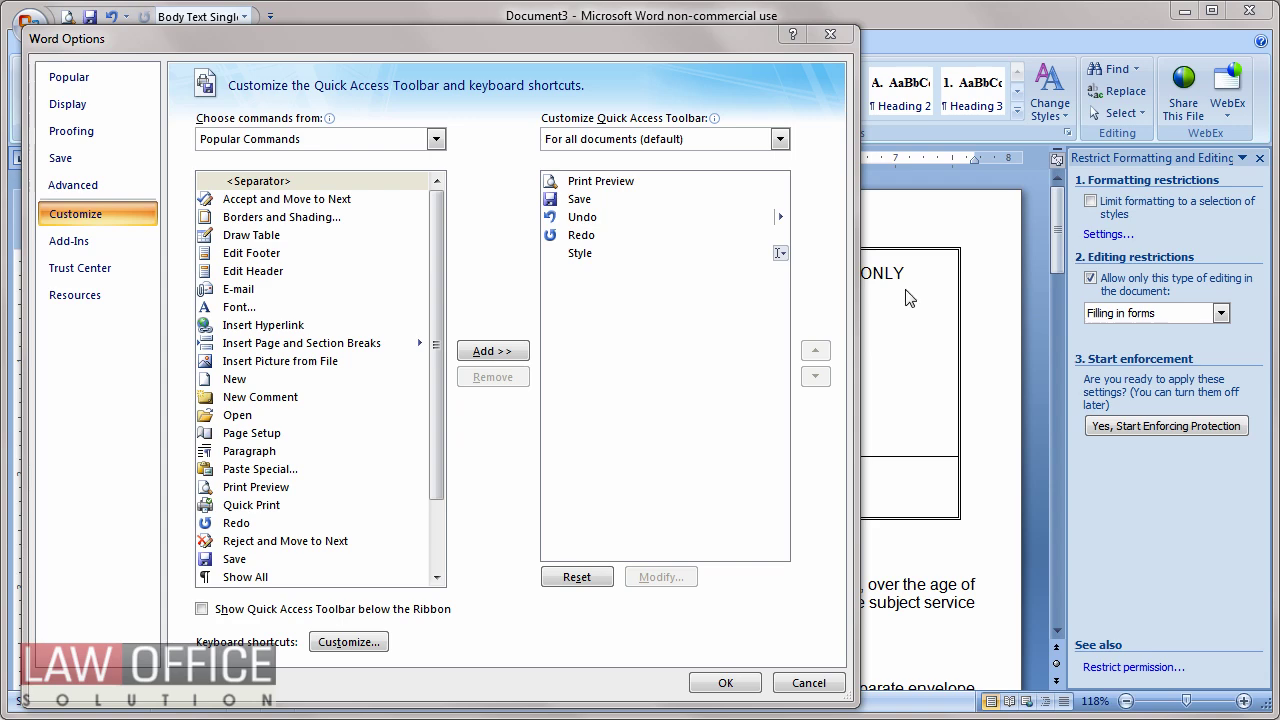
pyautogui.click(440, 143)
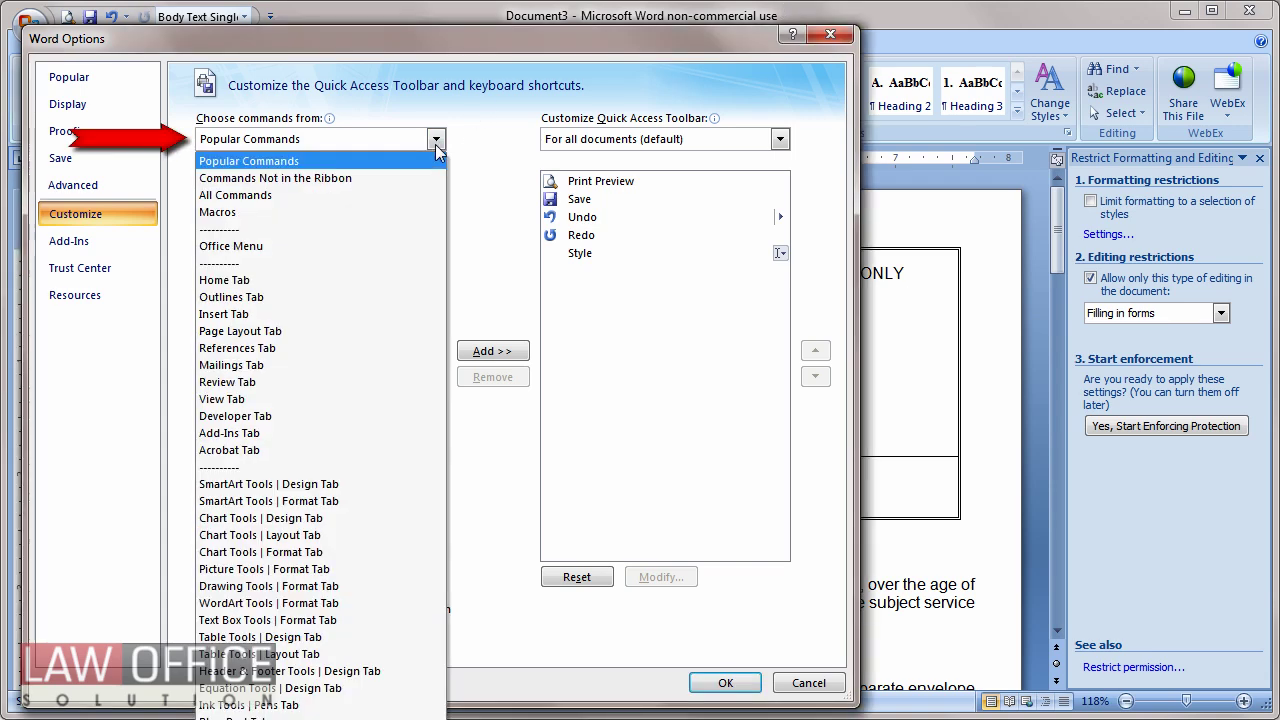
pyautogui.click(419, 198)
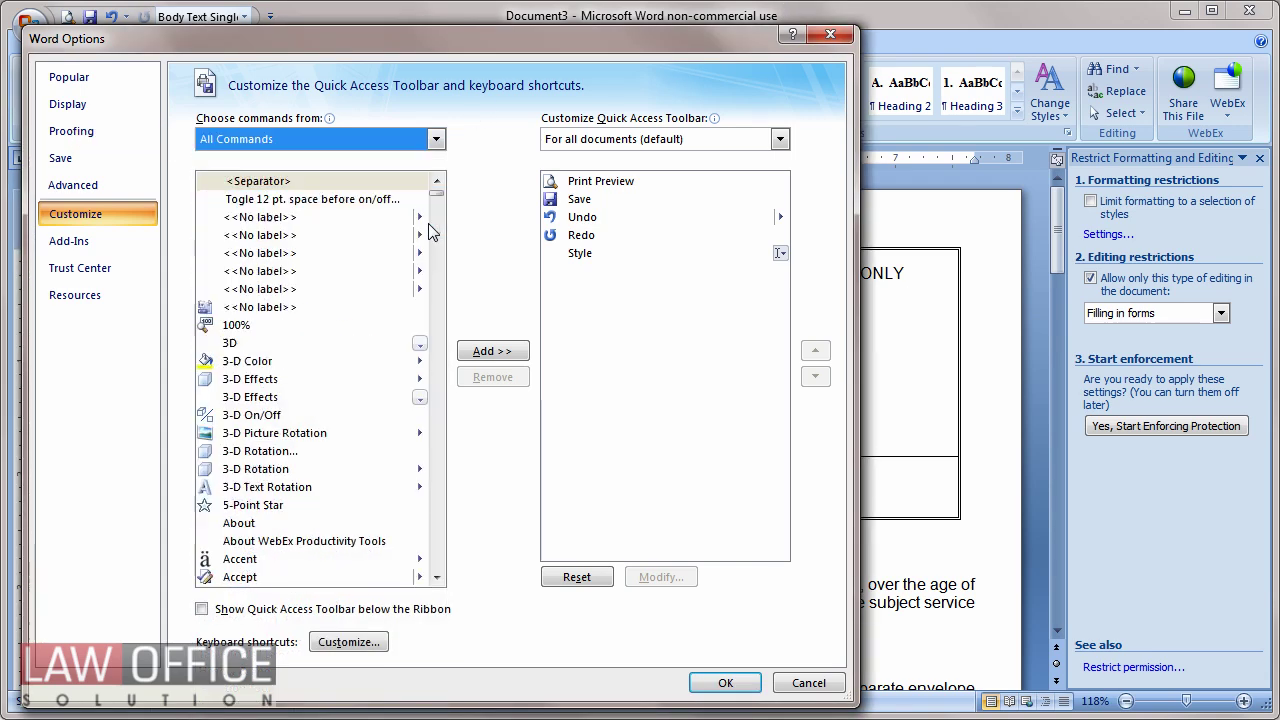
pyautogui.click(302, 345)
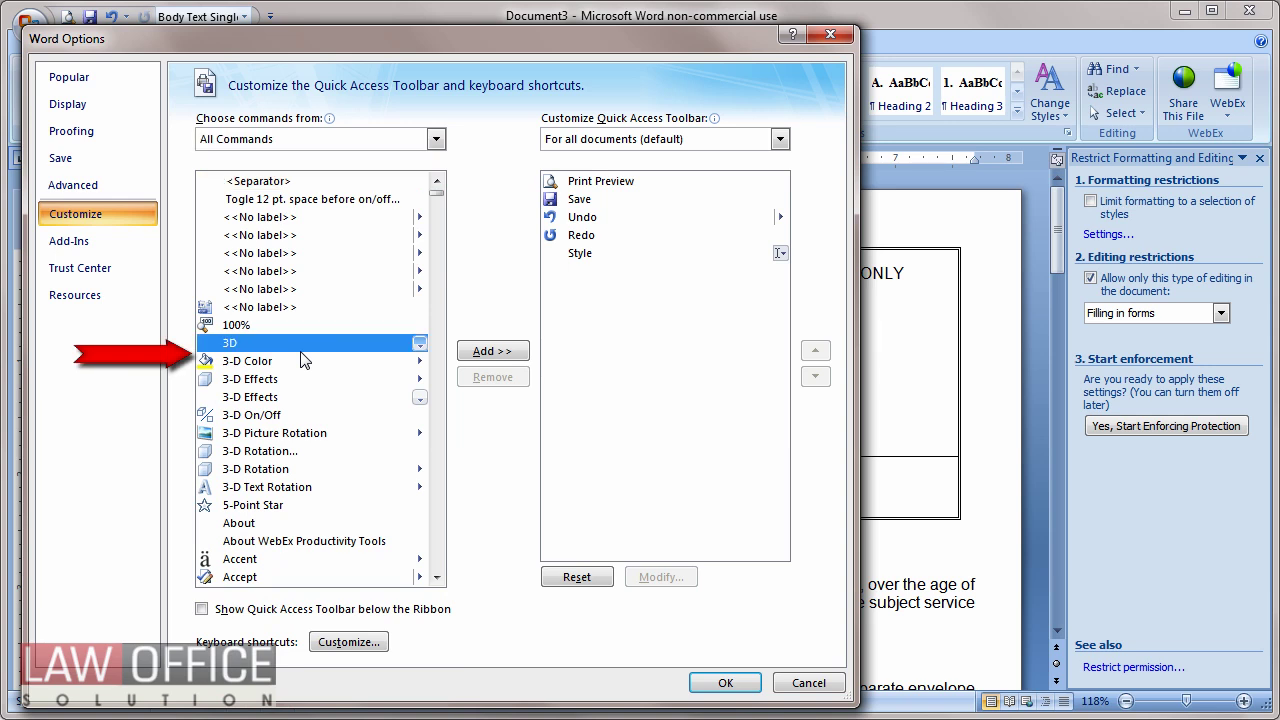
pyautogui.press('l')
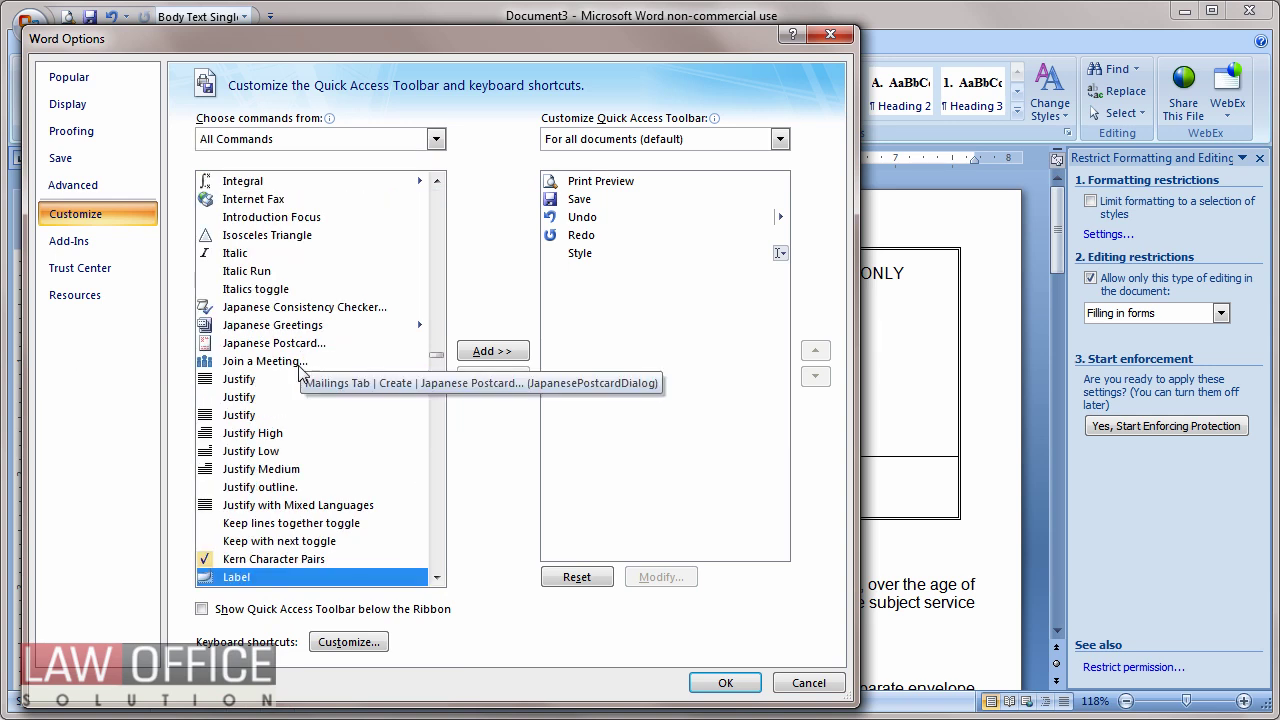
pyautogui.click(437, 578)
pyautogui.moveTo(437, 580); pyautogui.dragTo(437, 580)
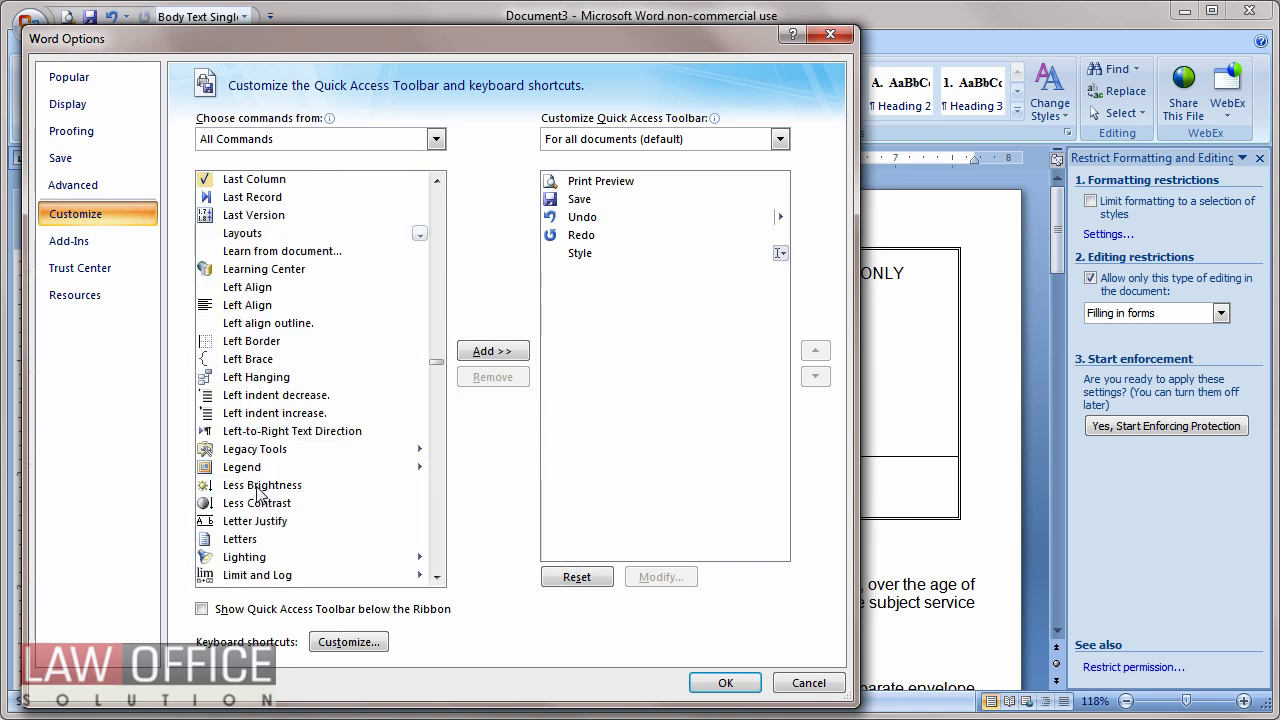
pyautogui.click(250, 450)
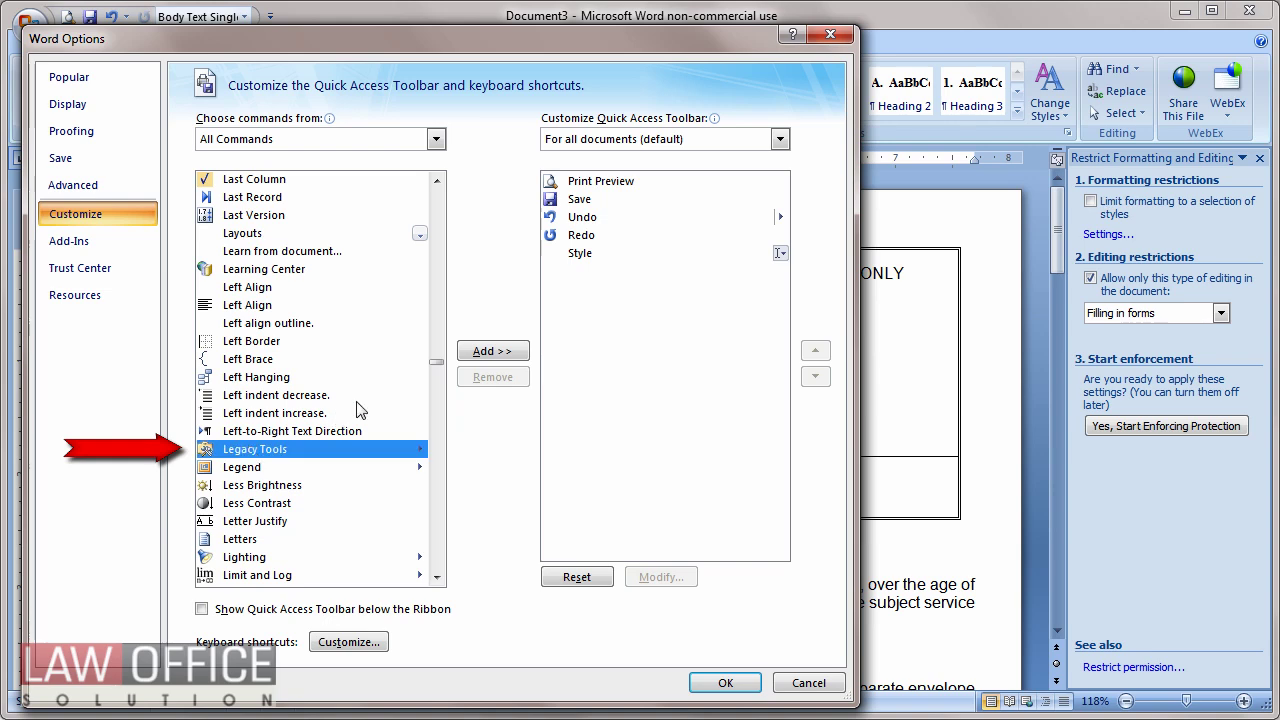
pyautogui.click(476, 351)
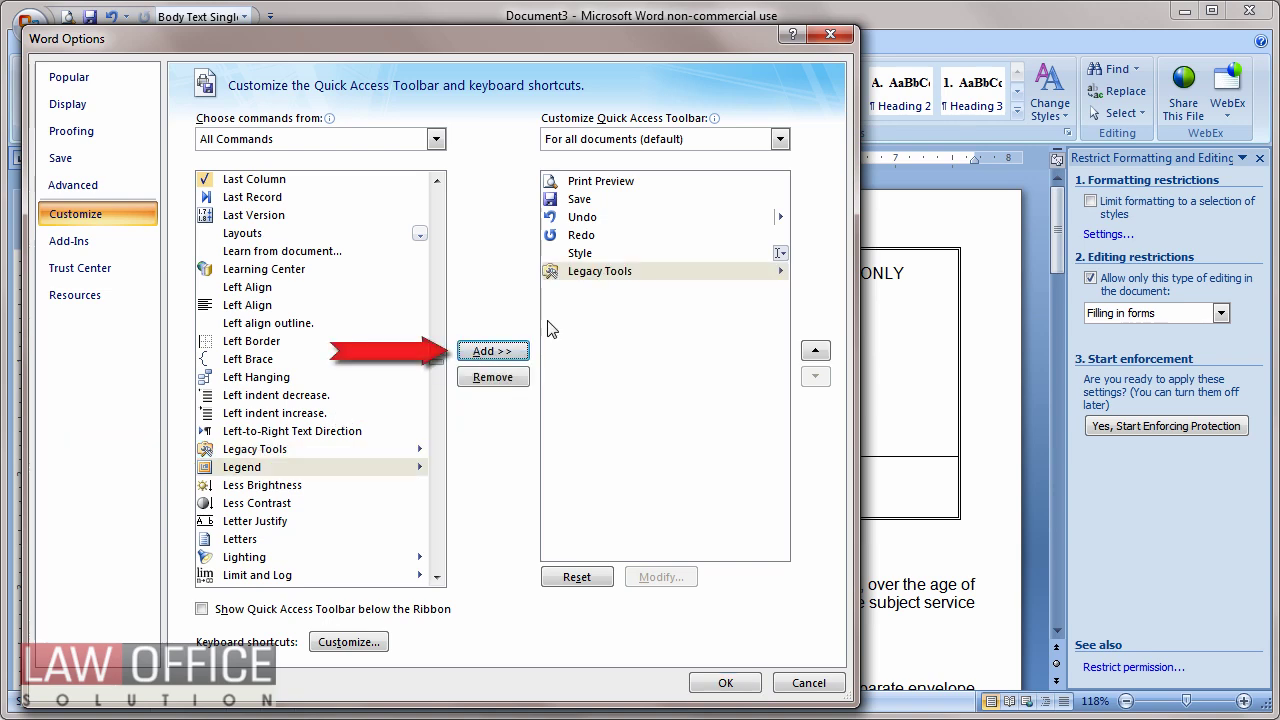
pyautogui.click(727, 684)
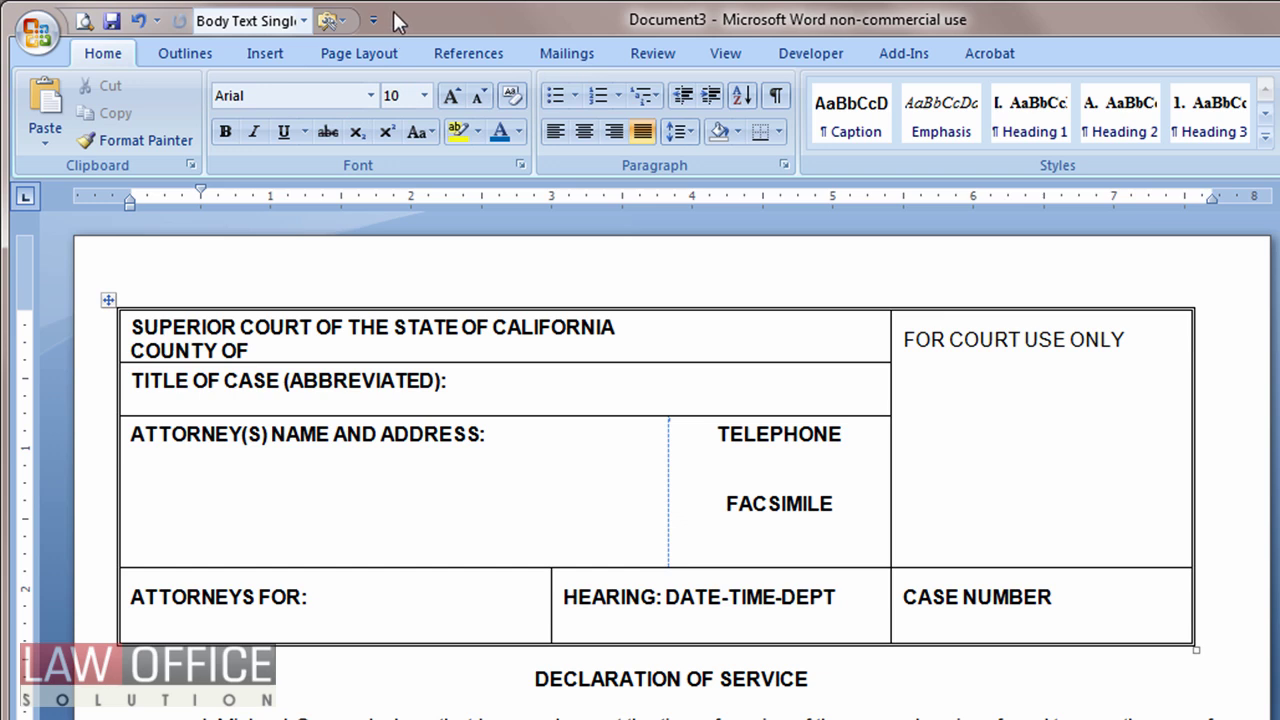
# Show the Quick Access Toolbar below the ribbon, then browse the Outlining, Insert and Page Layout tabs.
pyautogui.click(373, 20)
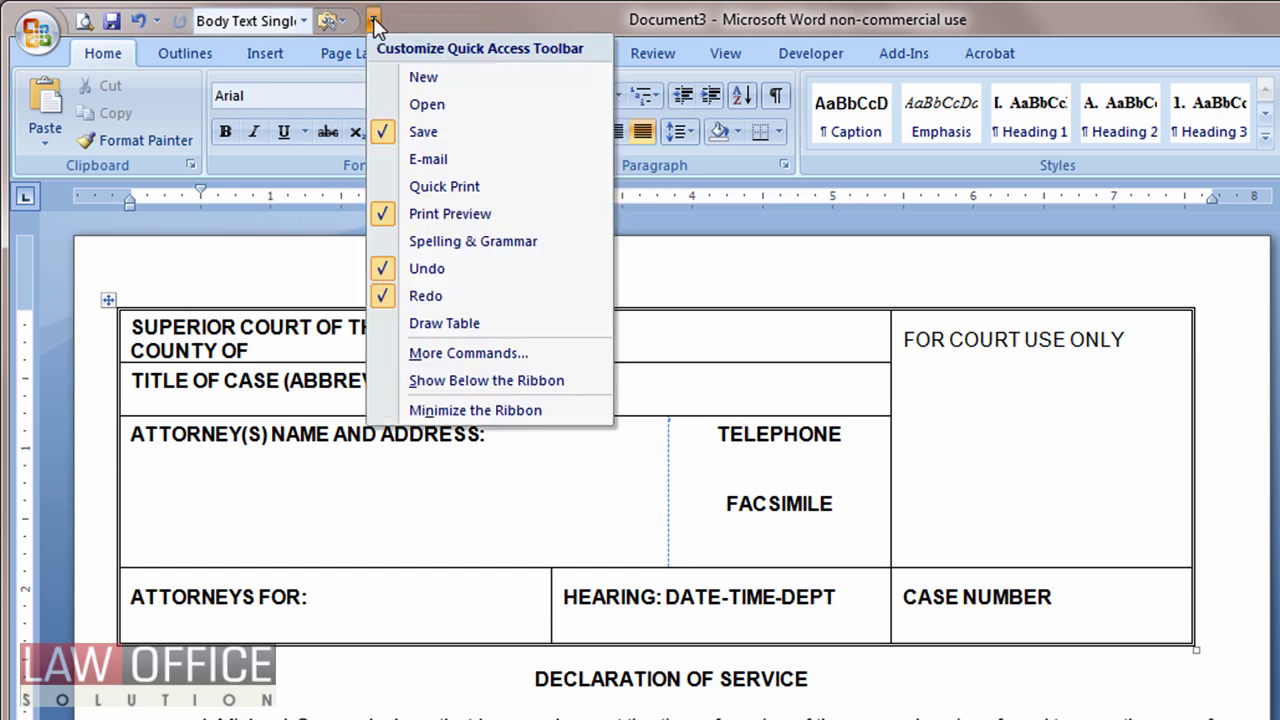
pyautogui.click(425, 386)
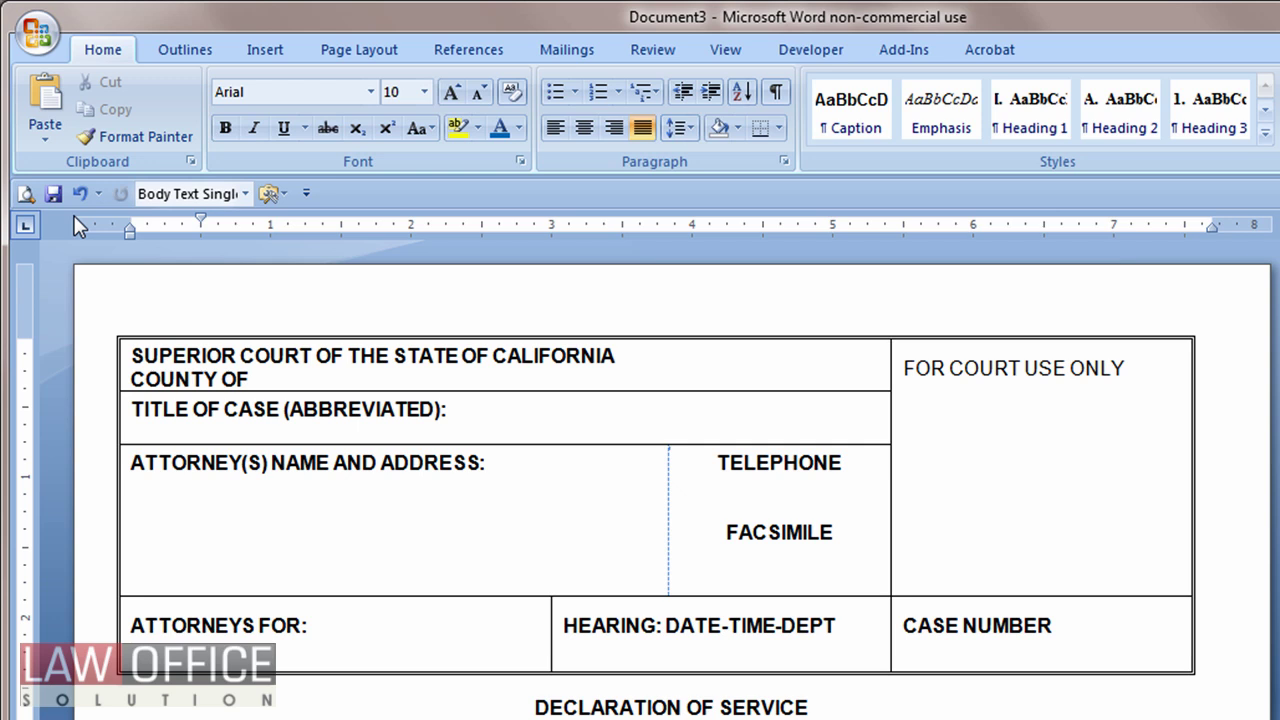
pyautogui.click(188, 50)
pyautogui.click(258, 50)
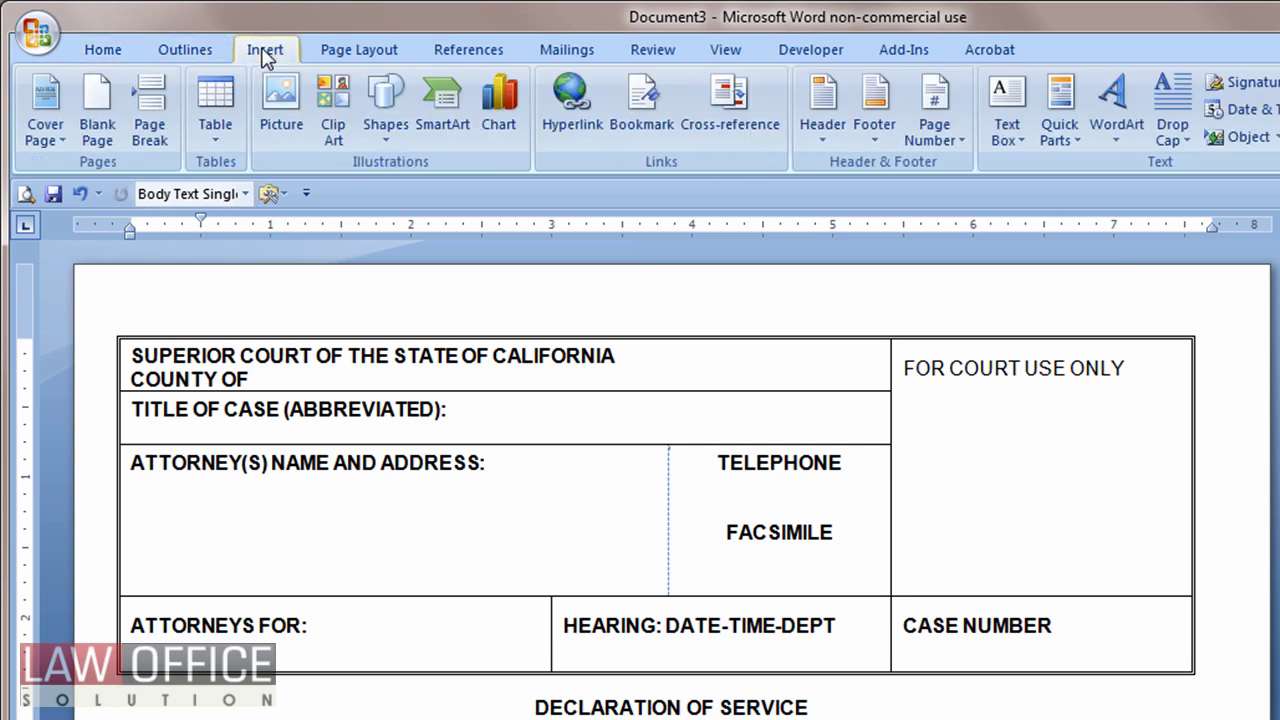
pyautogui.click(372, 50)
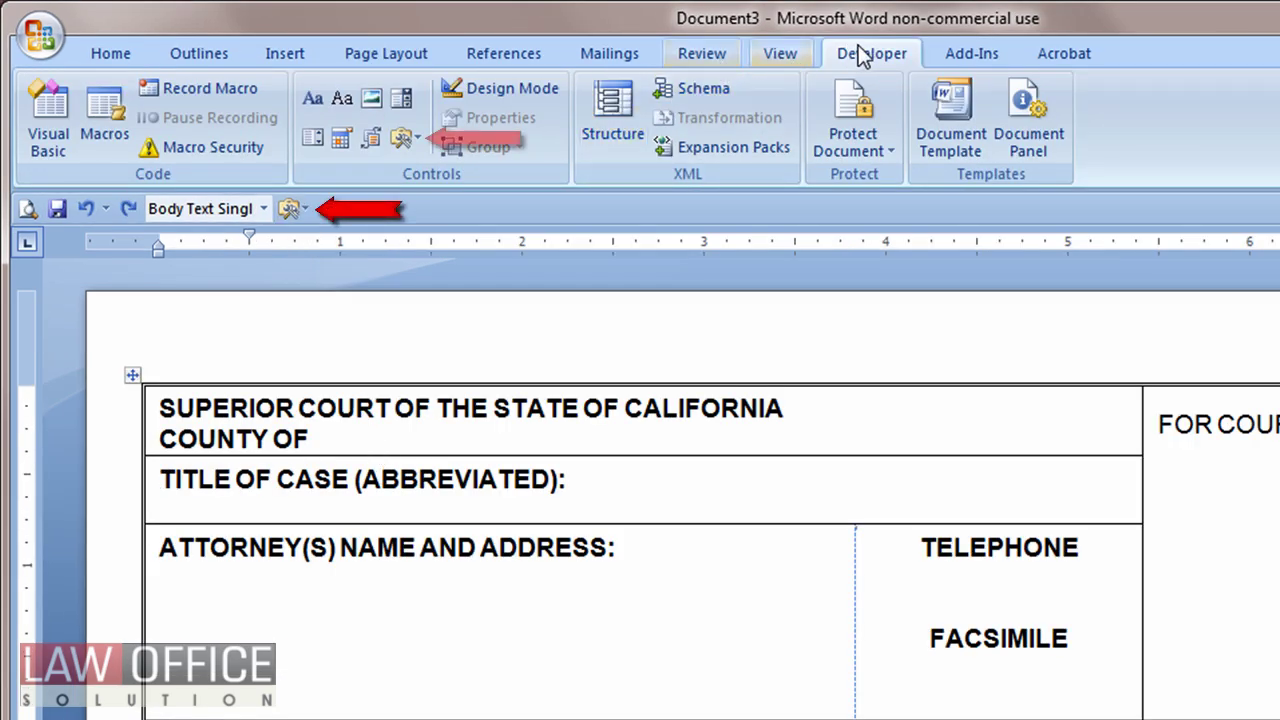
# Insert legacy text form fields after COUNTY OF and under TITLE OF CASE, then move to the (BY MAIL) cell.
pyautogui.click(390, 444)
pyautogui.click(408, 137)
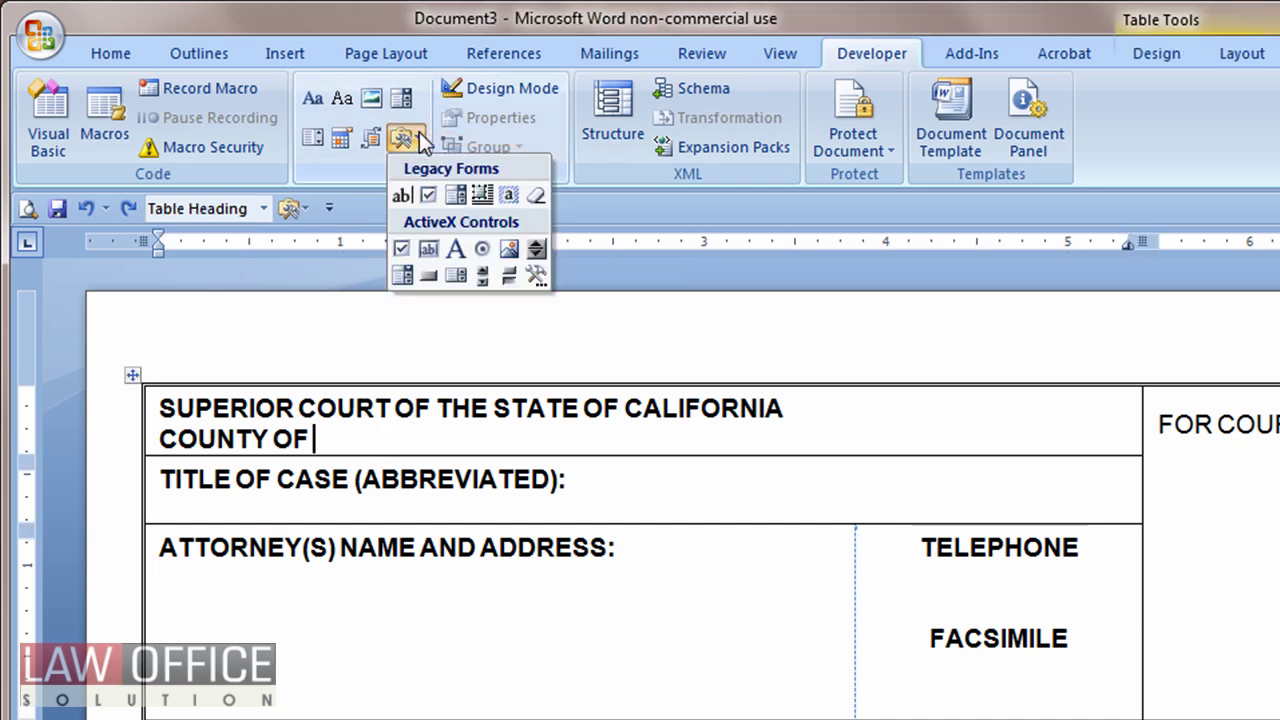
pyautogui.click(405, 195)
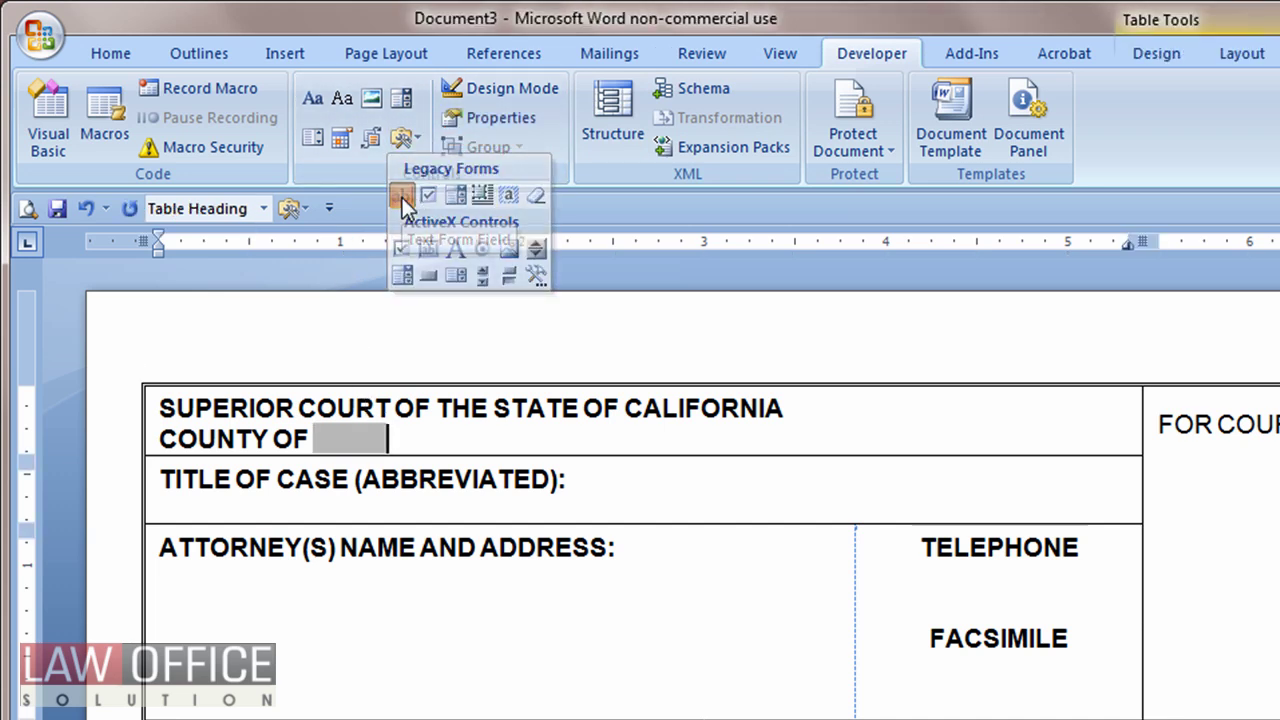
pyautogui.click(162, 510)
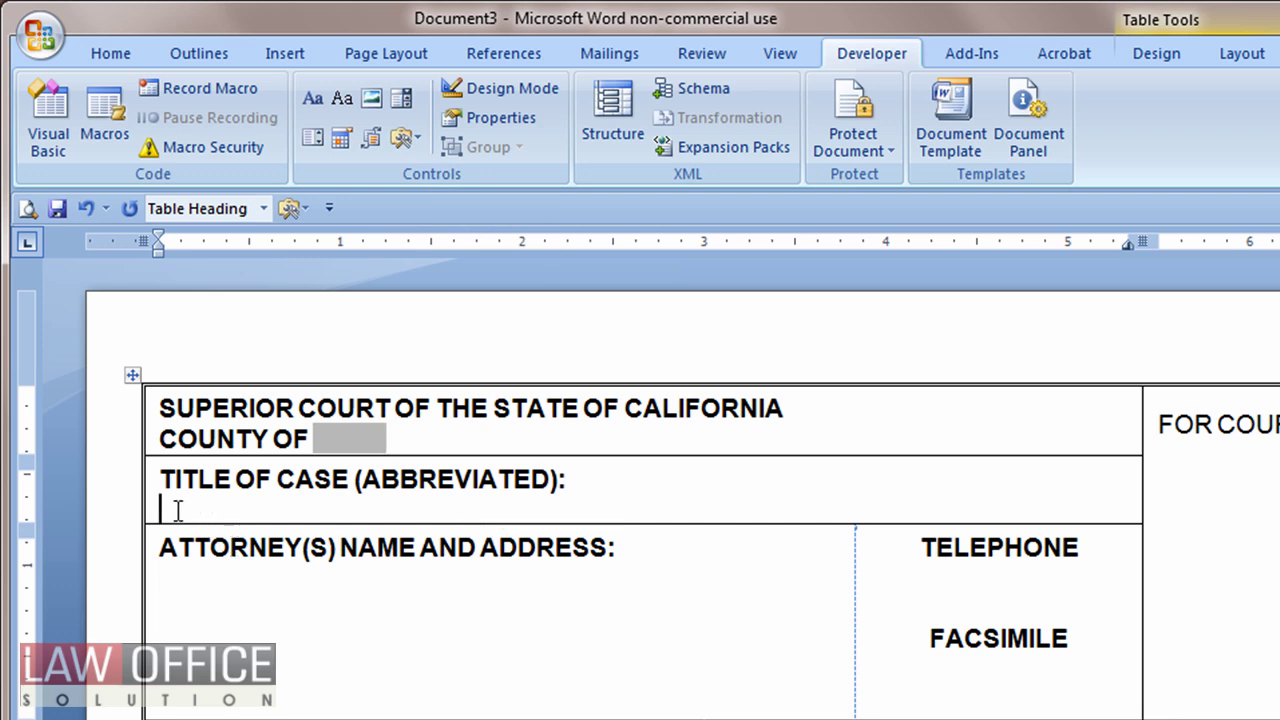
pyautogui.click(302, 213)
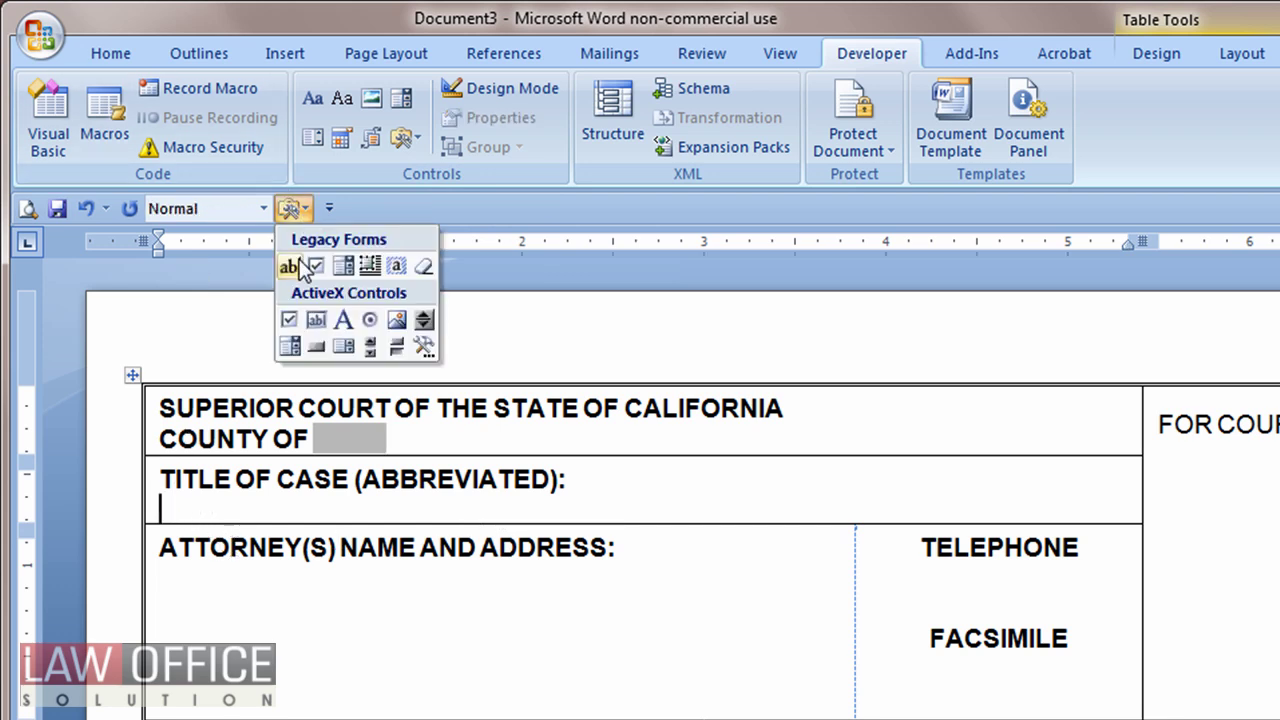
pyautogui.click(290, 262)
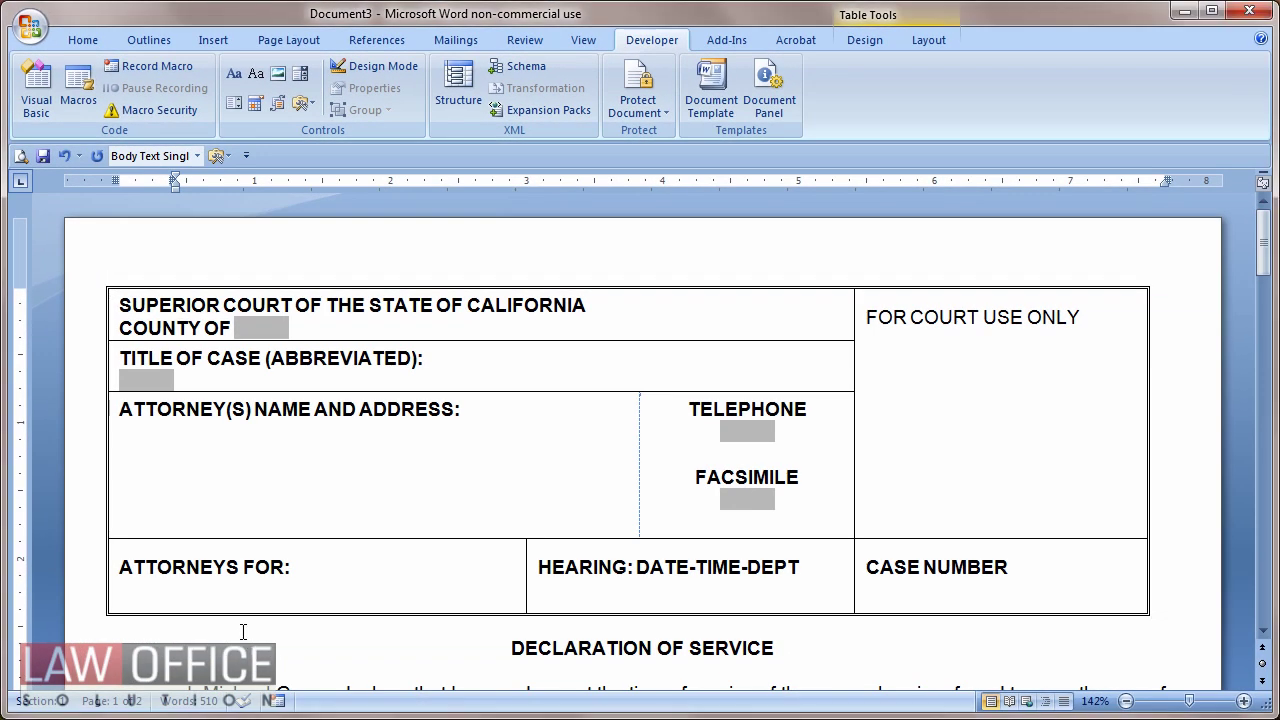
pyautogui.scroll(-5, 241, 631)
pyautogui.scroll(-7, 241, 631)
pyautogui.click(159, 286)
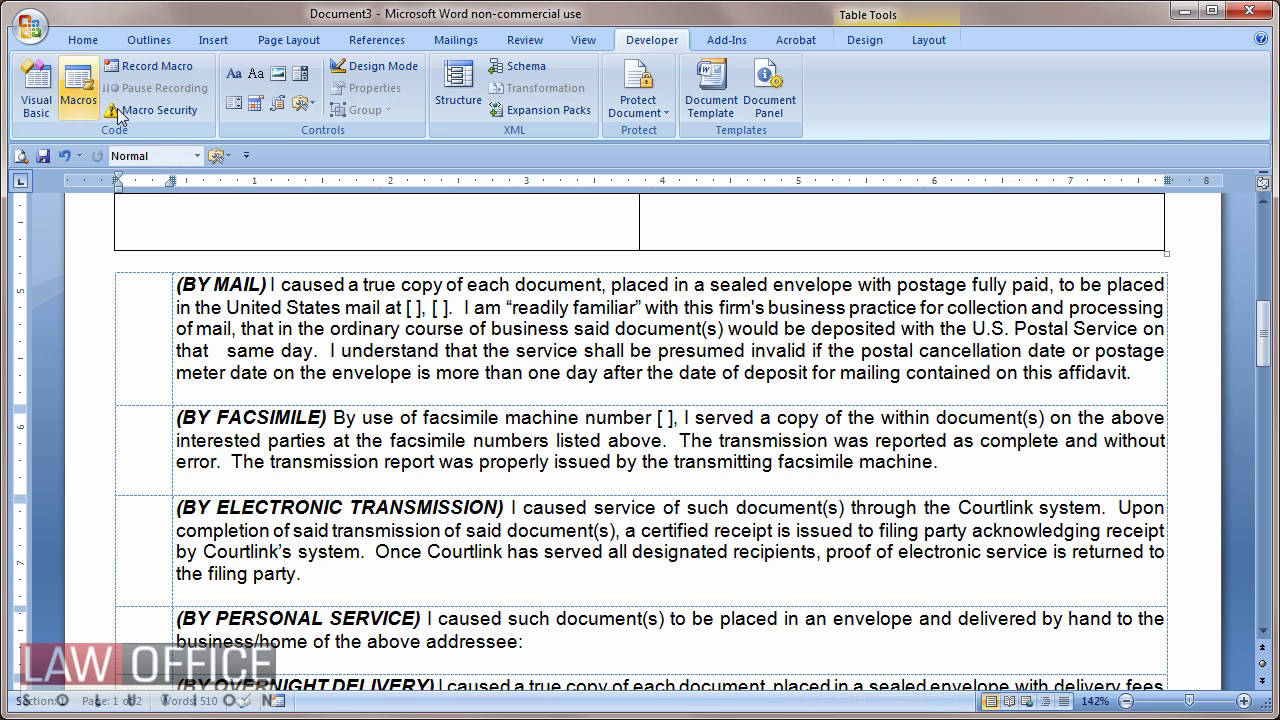
pyautogui.click(220, 157)
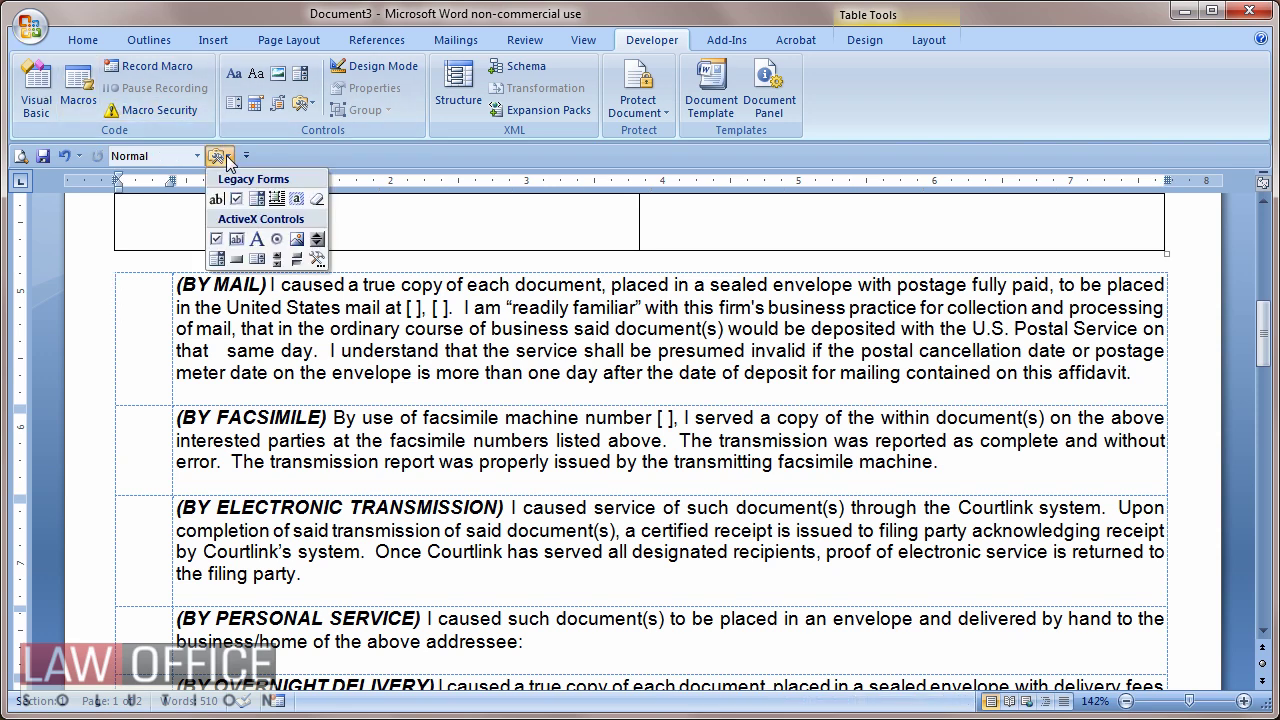
# Add a check box form field beside (BY MAIL), repeating it with F4 for BY FACSIMILE and BY ELECTRONIC TRANSMISSION.
pyautogui.click(236, 199)
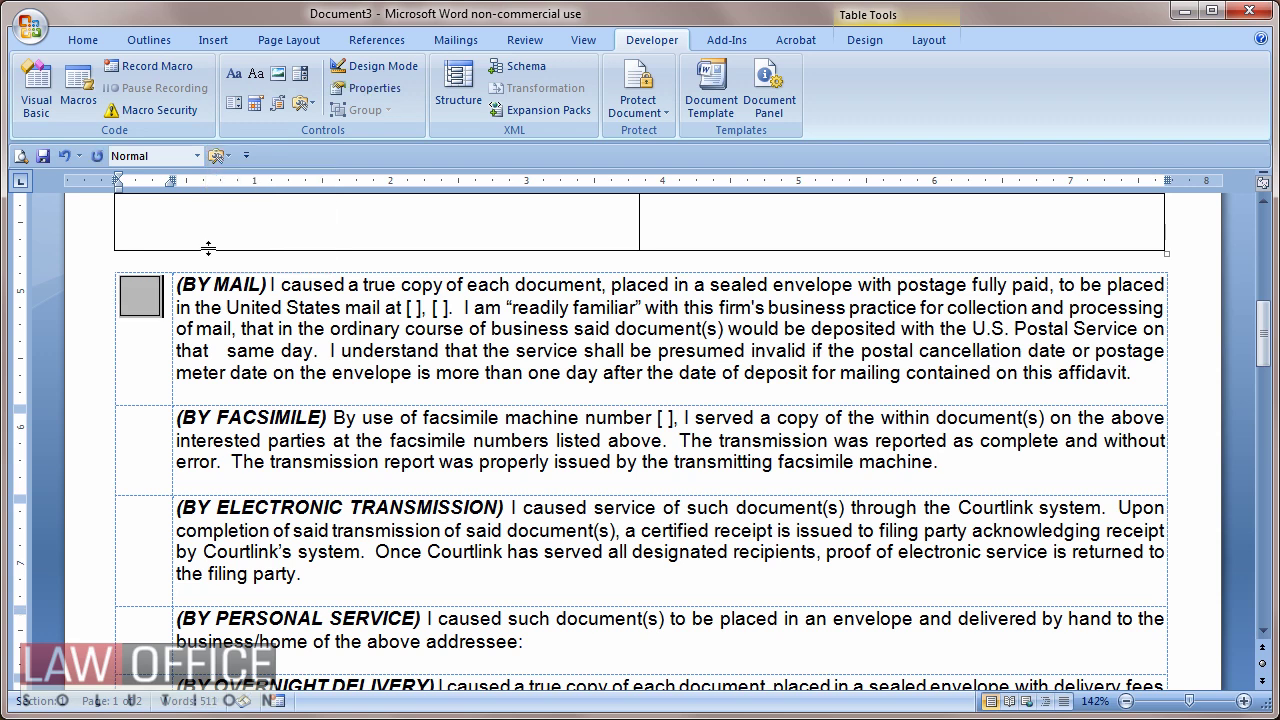
pyautogui.click(126, 423)
pyautogui.press('F4')
pyautogui.press('Down')
pyautogui.press('F4')
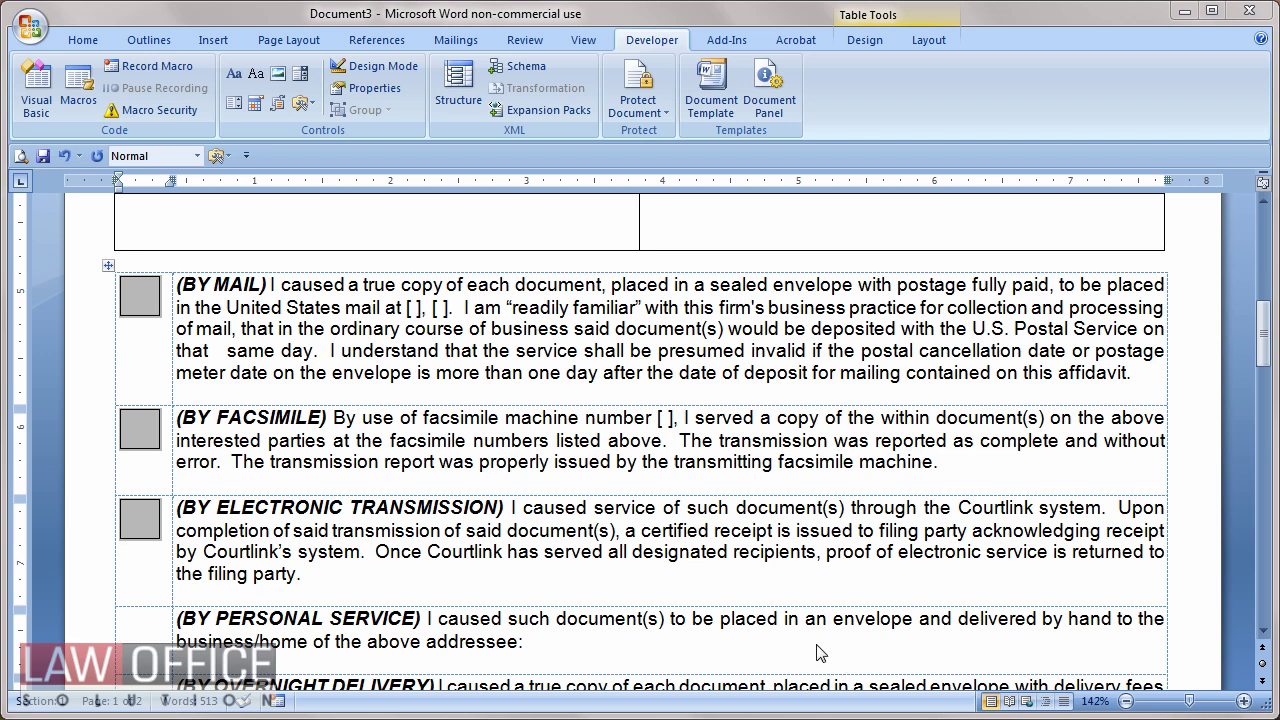
pyautogui.scroll(10, 543, 556)
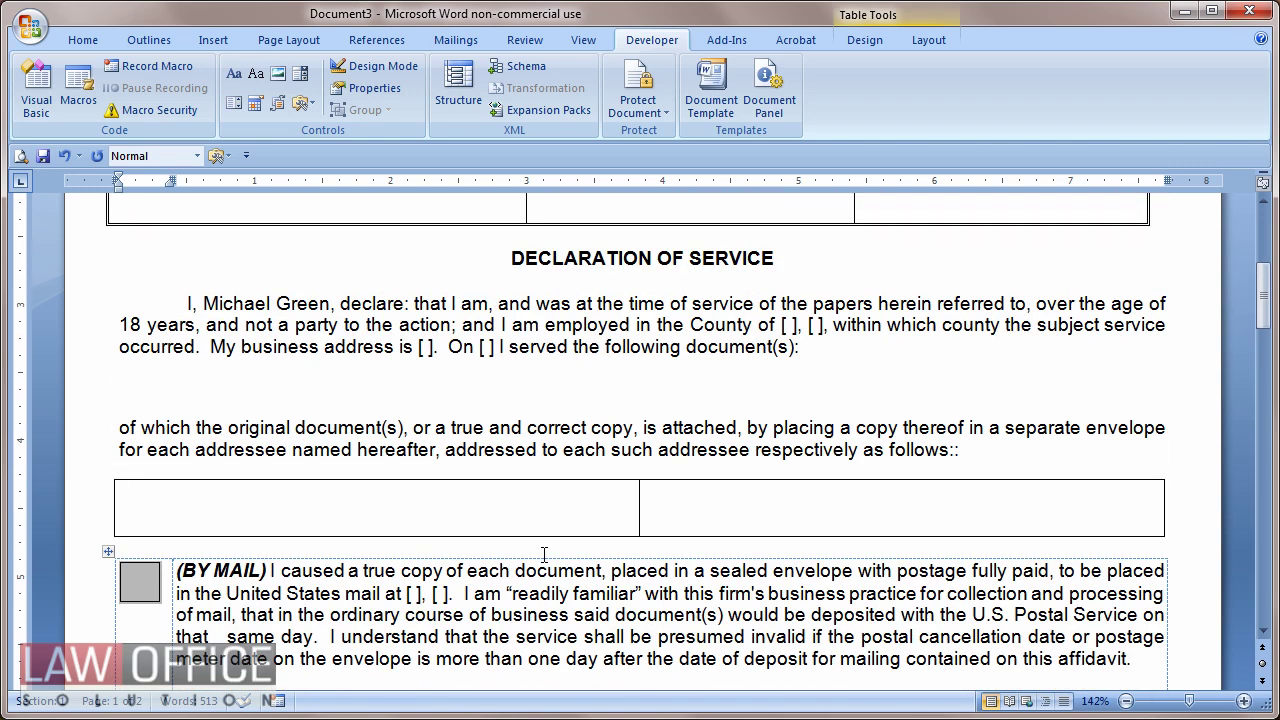
# Select the unprotected COUNTY OF field and type 'ssss' over it, showing the field gets replaced.
pyautogui.scroll(3, 543, 556)
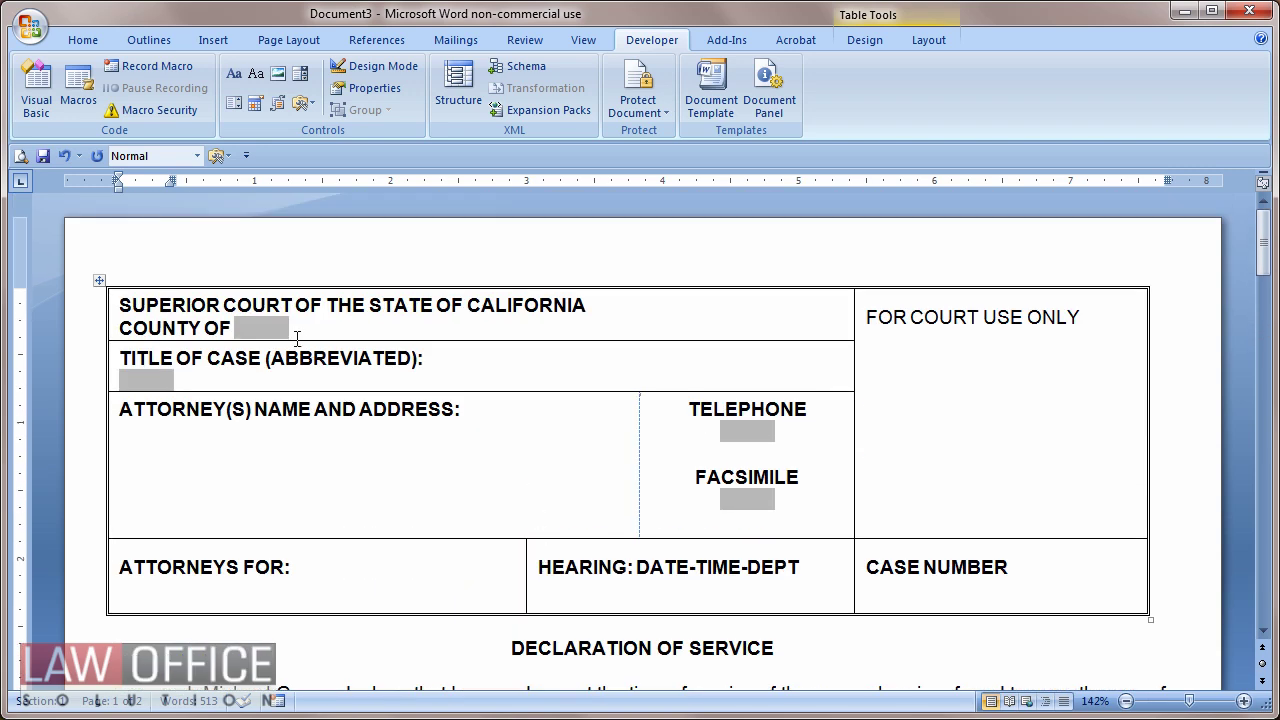
pyautogui.click(258, 335)
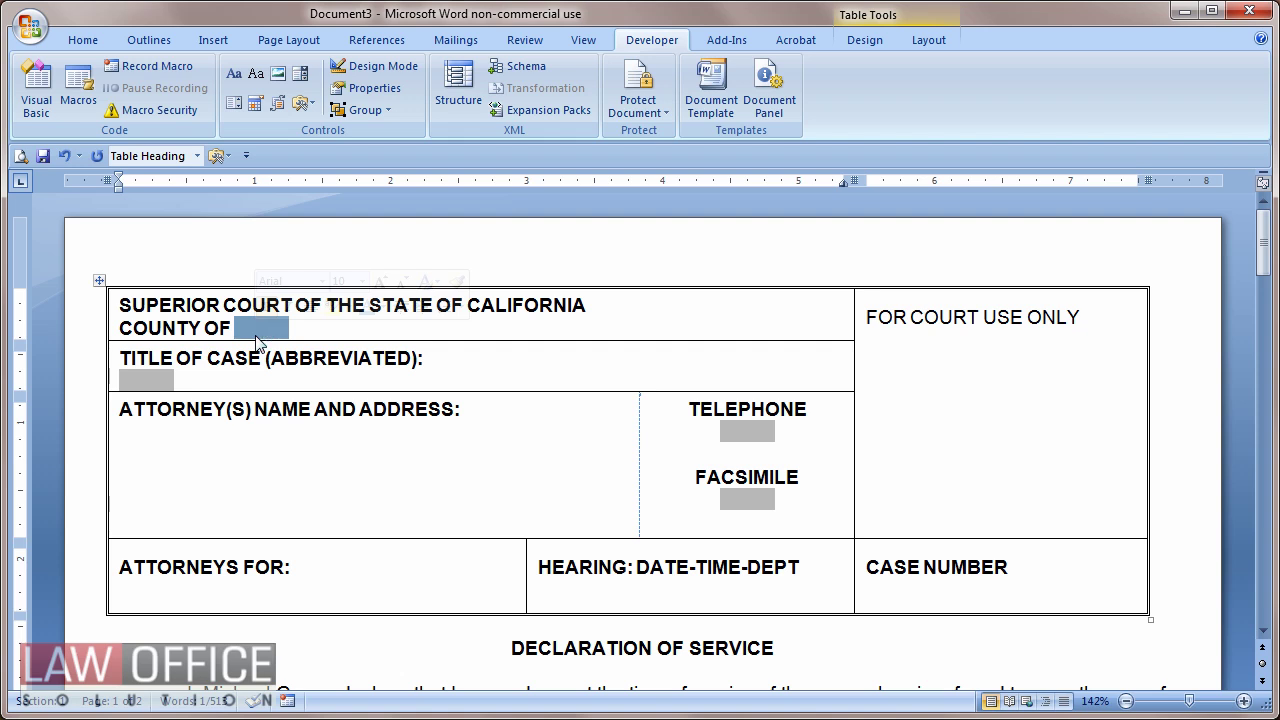
pyautogui.click(255, 412)
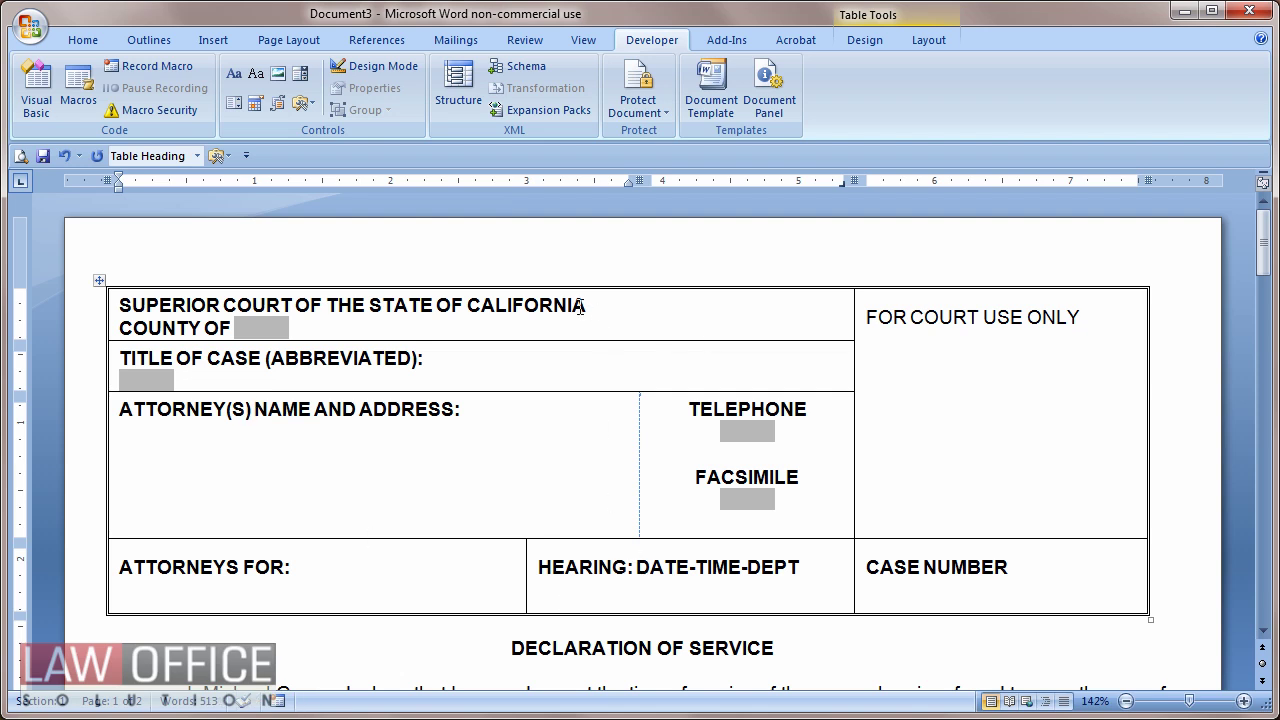
pyautogui.click(258, 330)
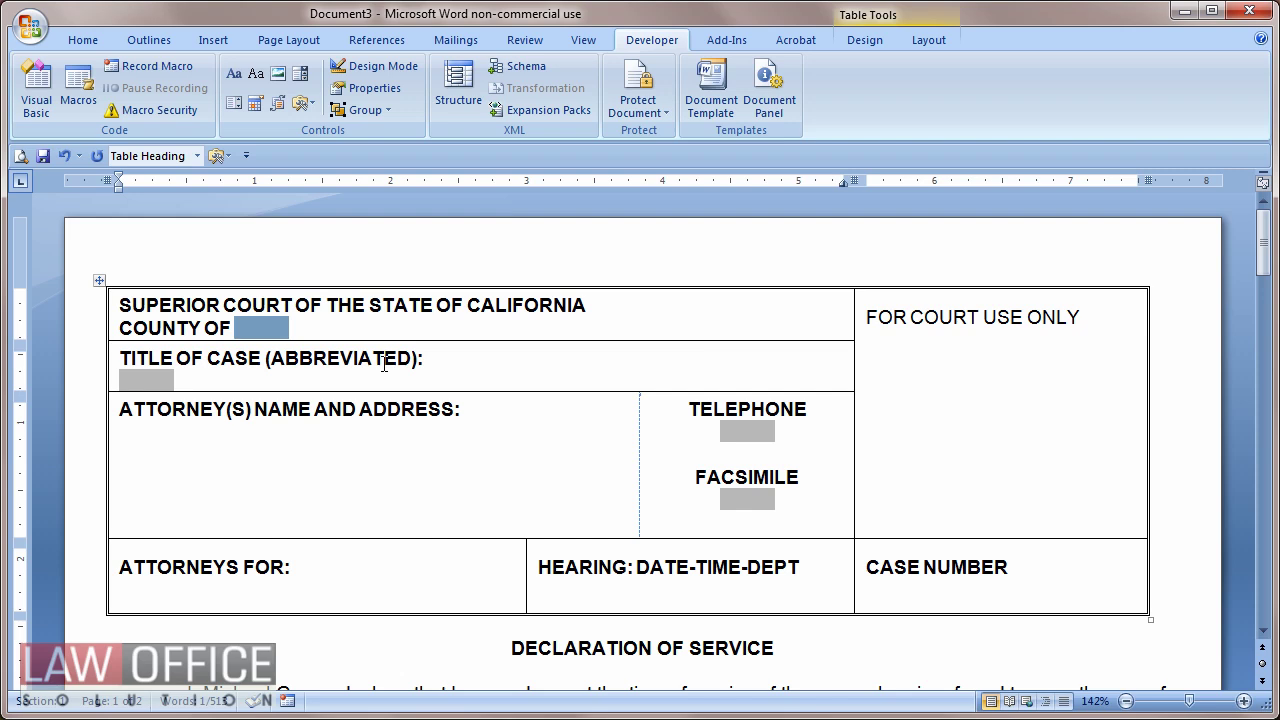
pyautogui.write('ssss')
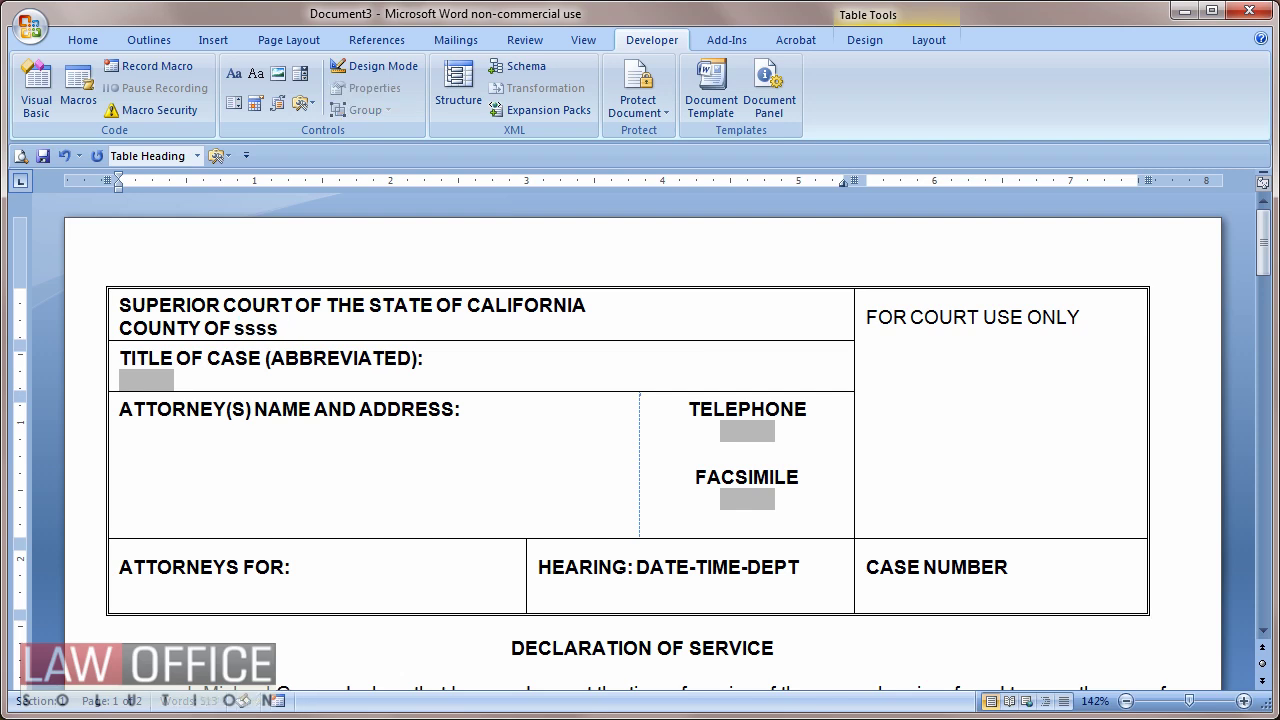
pyautogui.scroll(-6, 640, 400)
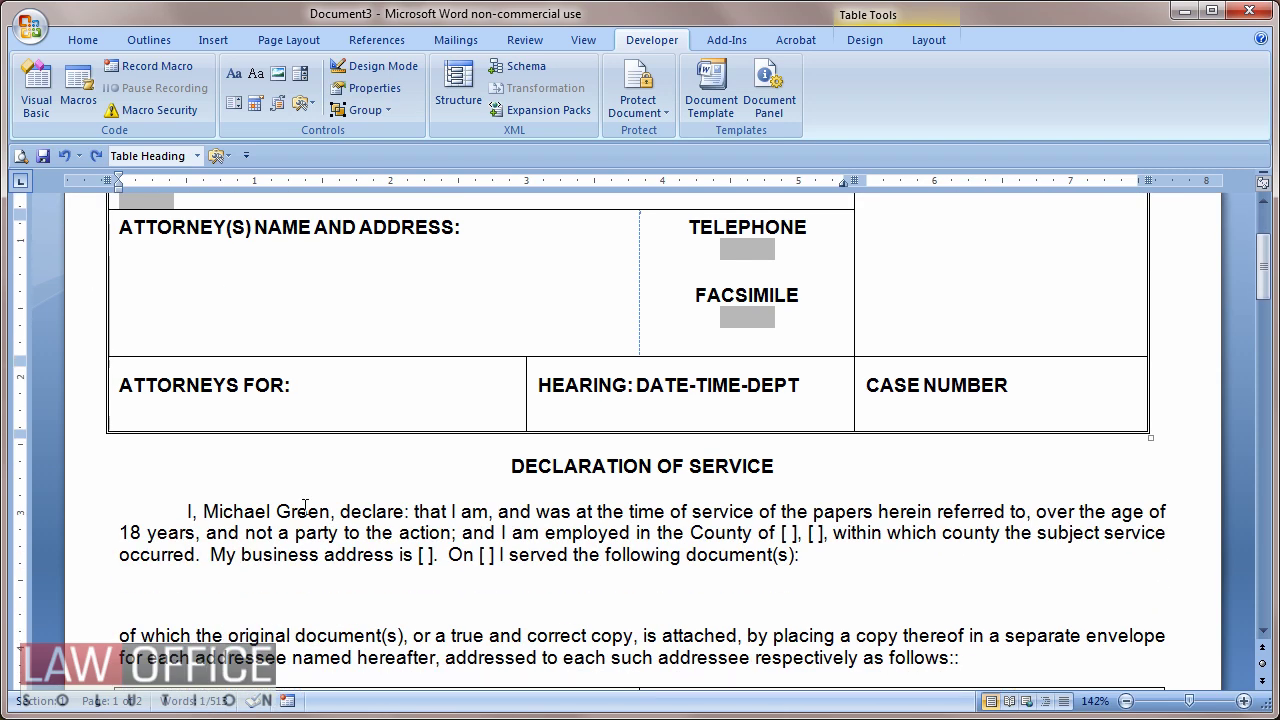
pyautogui.click(150, 614)
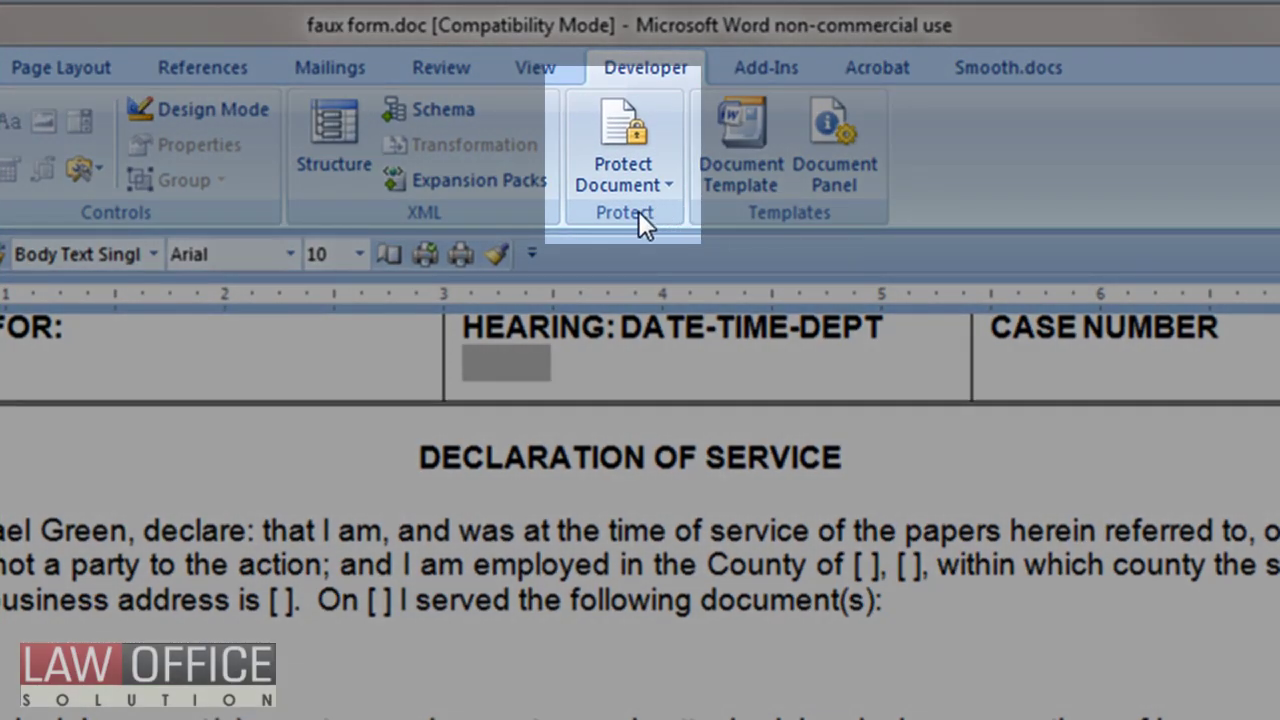
# Restrict editing to Filling in forms and start enforcing protection without a password.
pyautogui.click(619, 124)
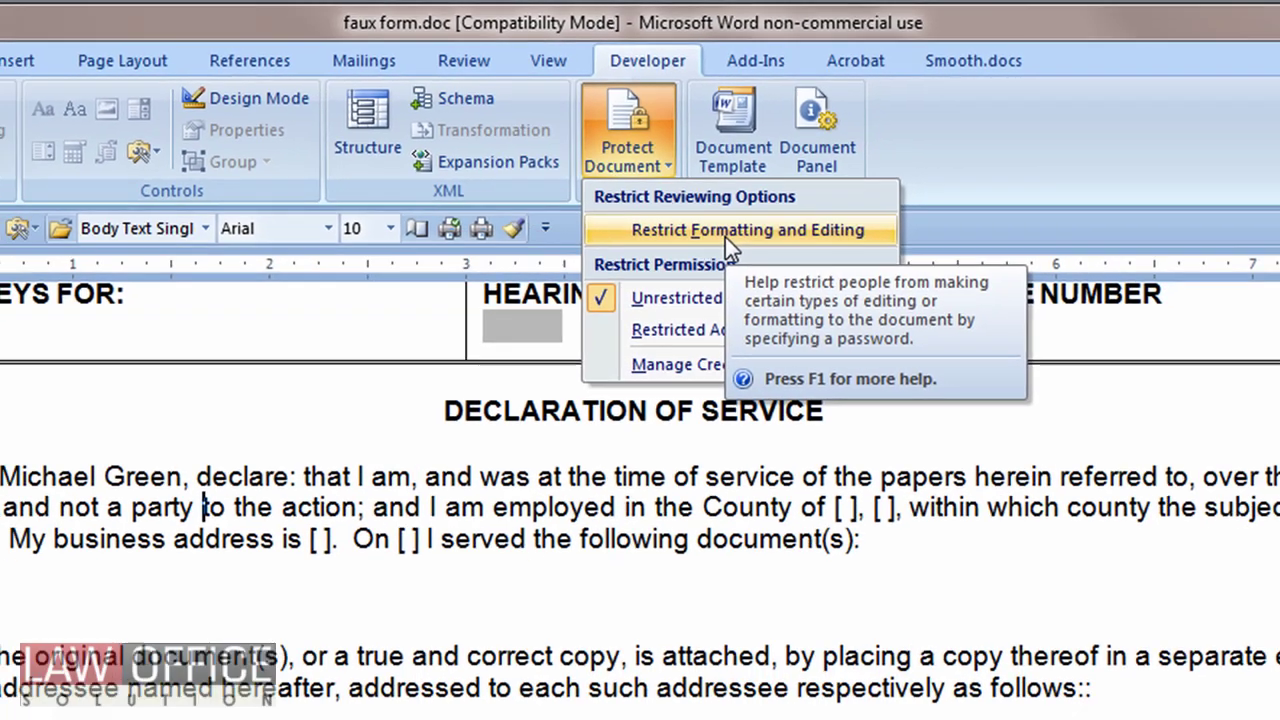
pyautogui.click(725, 237)
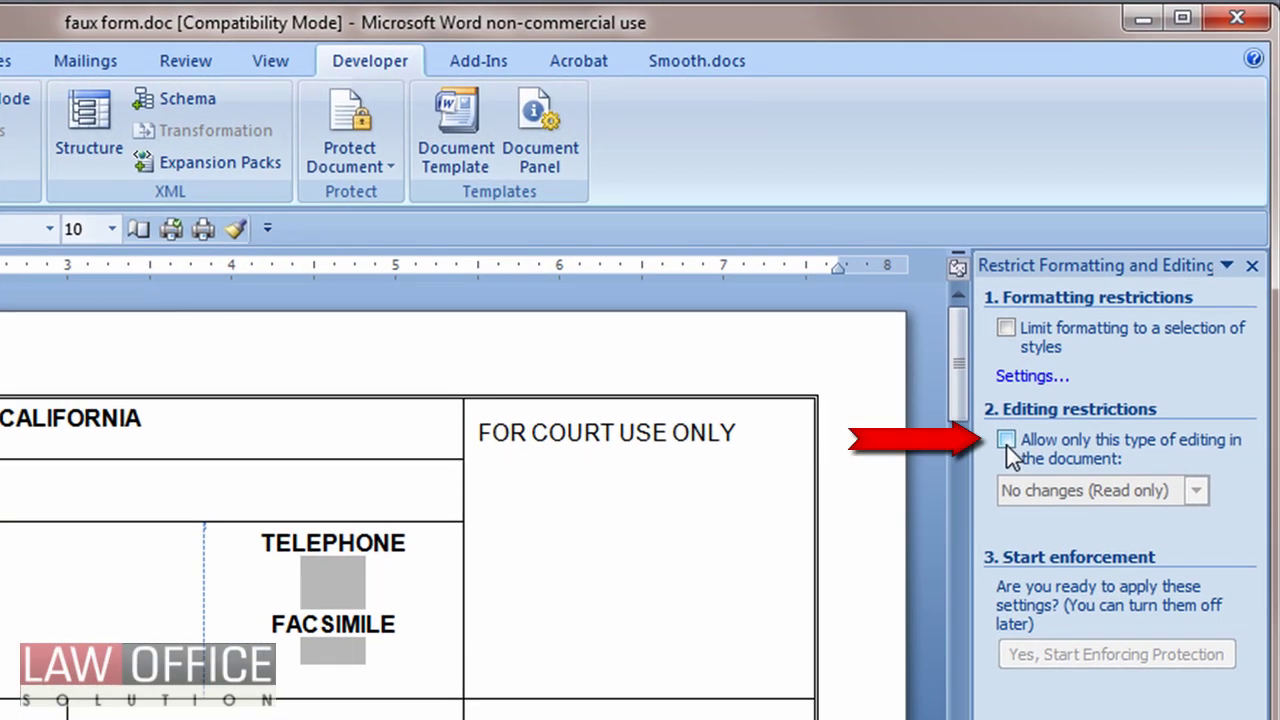
pyautogui.click(1006, 441)
pyautogui.click(1196, 491)
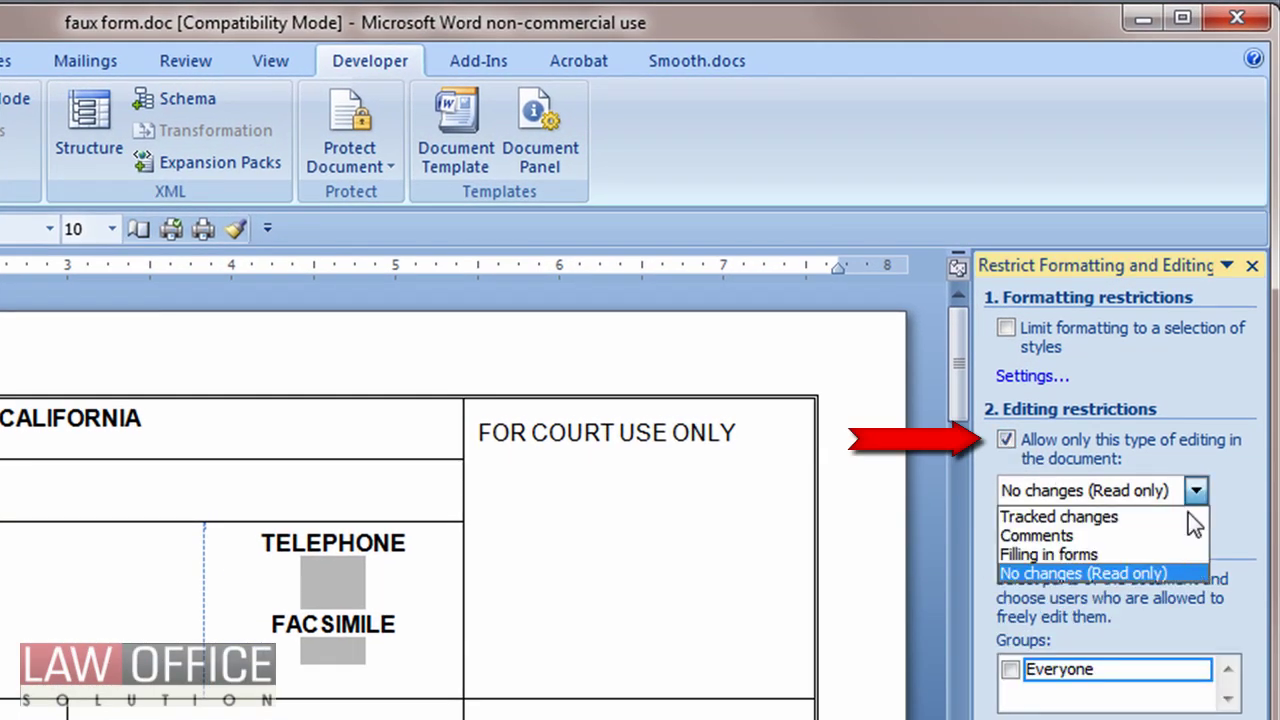
pyautogui.click(1090, 561)
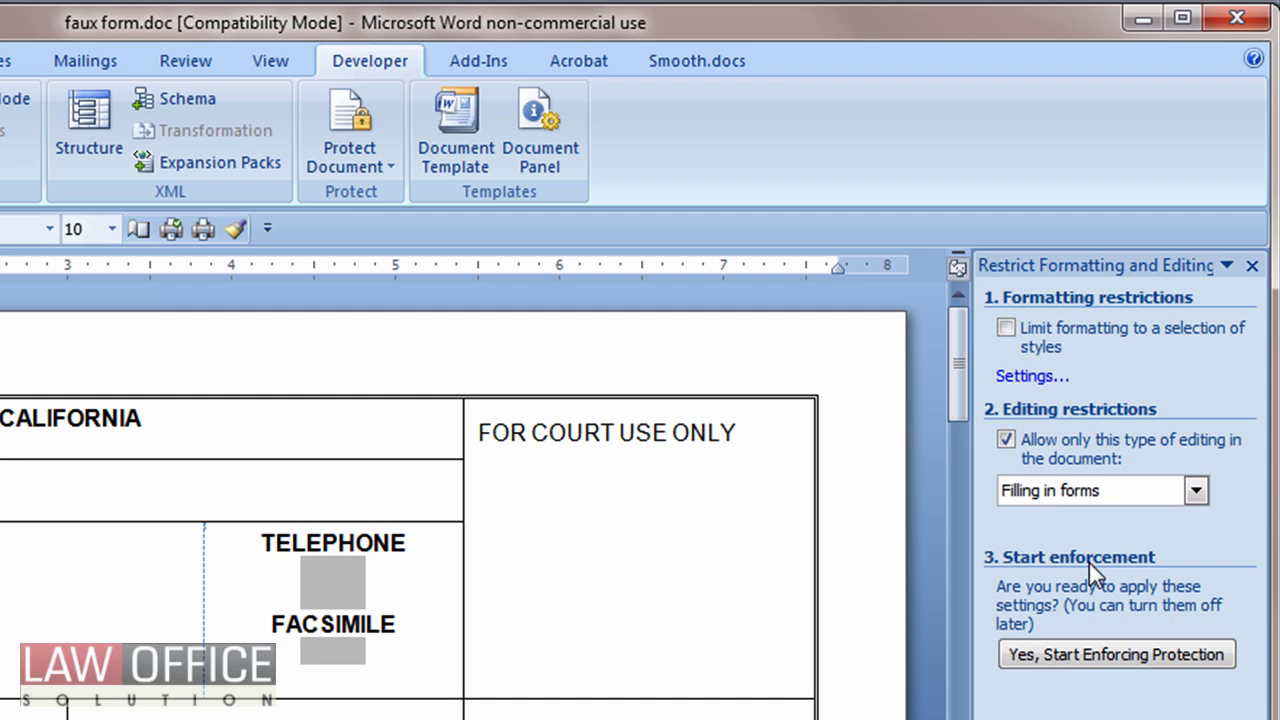
pyautogui.click(1169, 661)
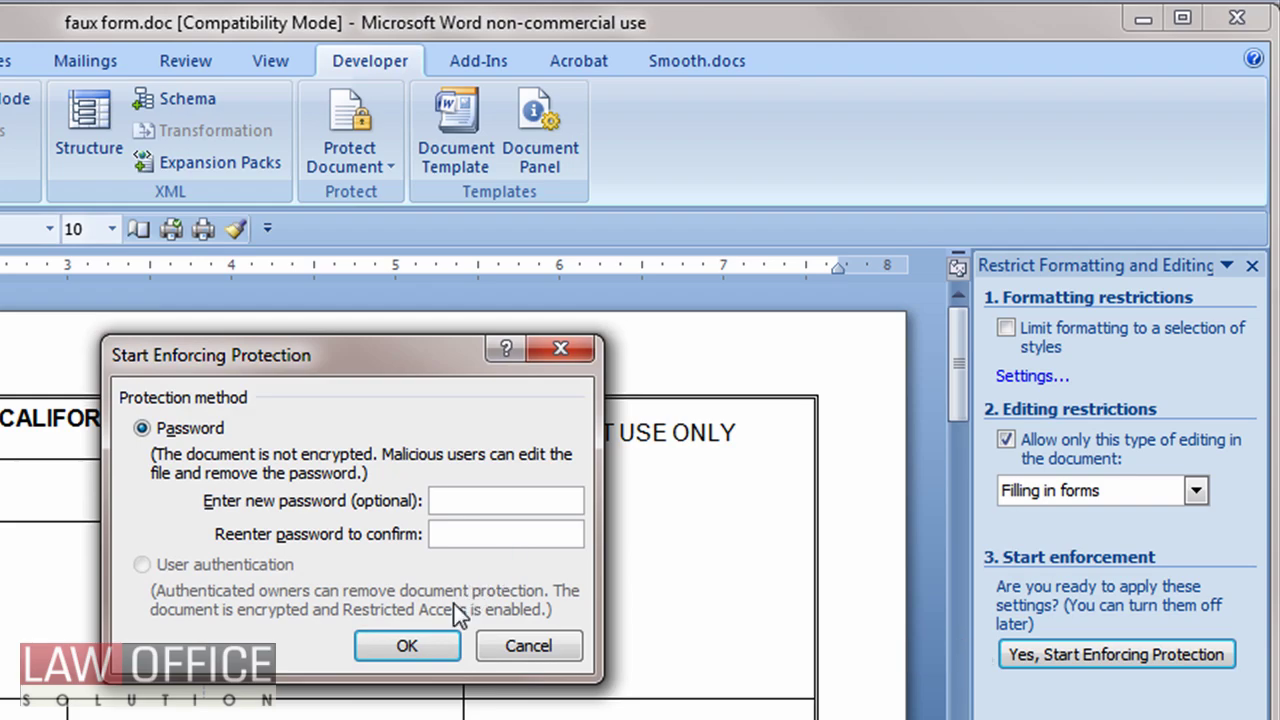
pyautogui.click(395, 646)
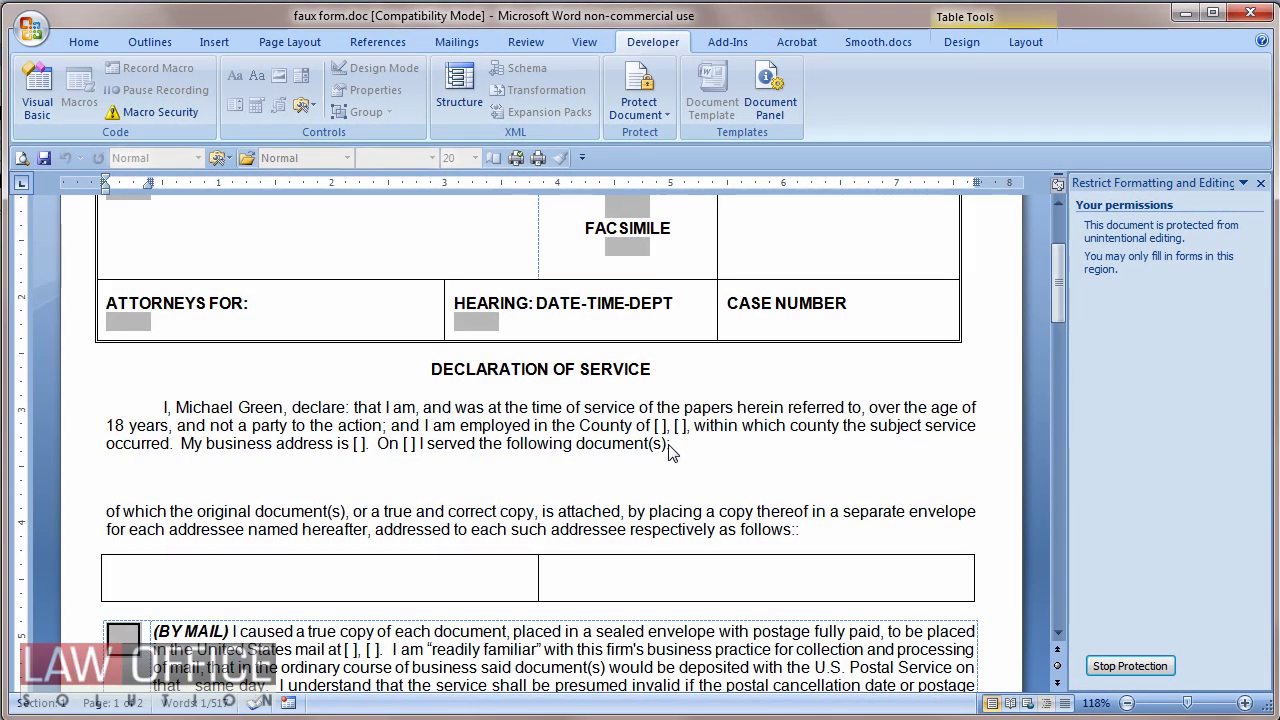
# Enter 'San Diego' in the COUNTY OF field, tab to the BY MAIL check box, and close the restrictions pane.
pyautogui.scroll(4, 670, 452)
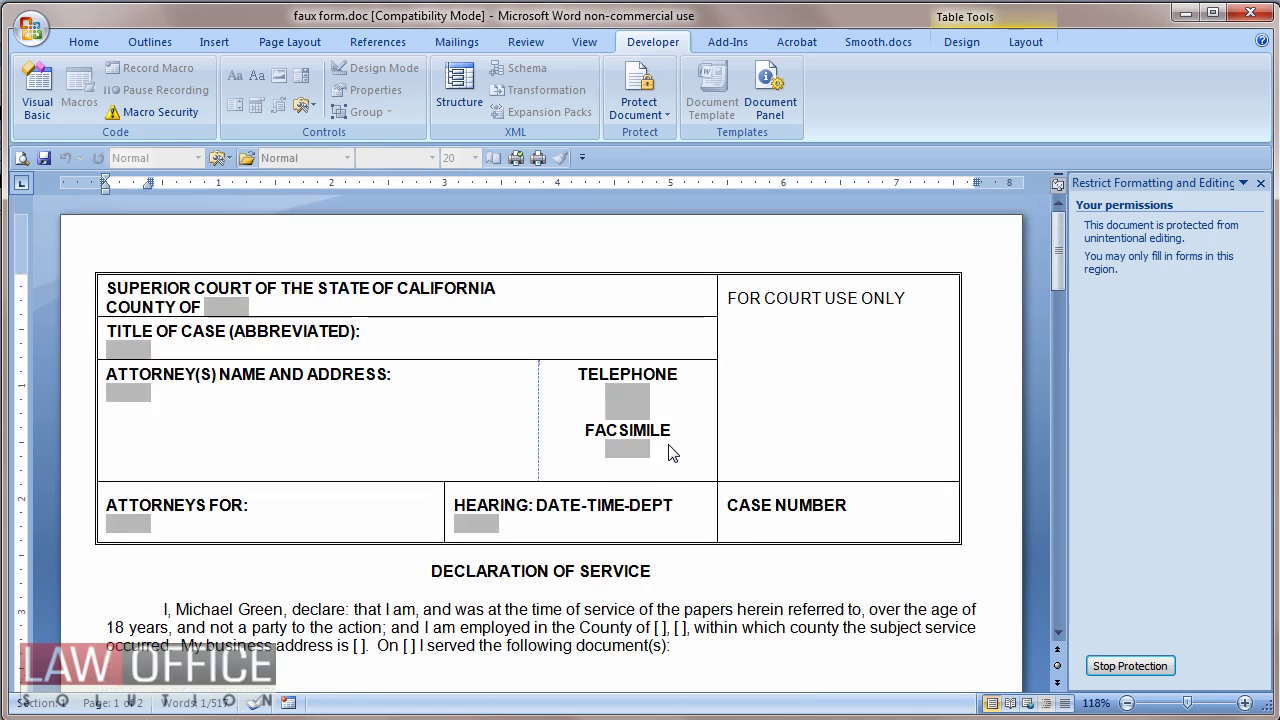
pyautogui.click(211, 308)
pyautogui.write('San Diego')
pyautogui.press('Tab')
pyautogui.press('Tab')
pyautogui.press('Tab')
pyautogui.scroll(-3, 211, 316)
pyautogui.scroll(-3, 210, 316)
pyautogui.press('Tab')
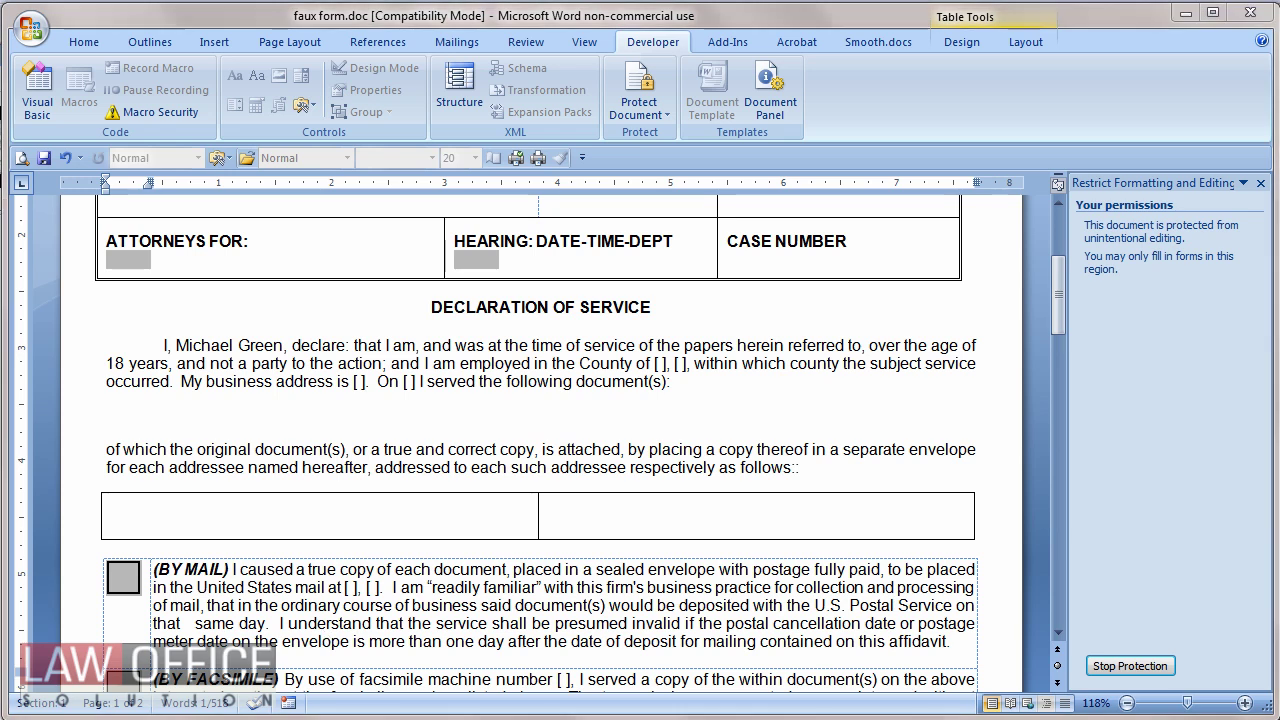
pyautogui.click(1261, 183)
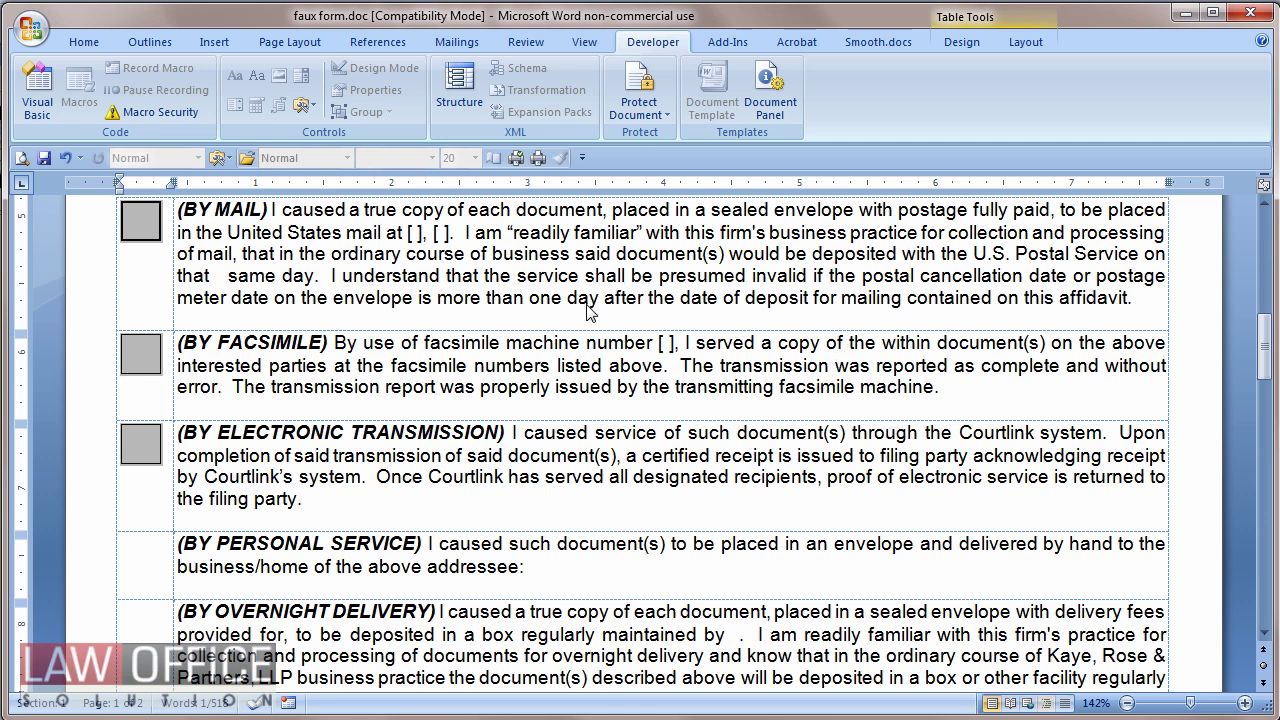
# Stop protection and append 'This is new.' after 'the filing party.' in the BY ELECTRONIC TRANSMISSION paragraph.
pyautogui.click(638, 90)
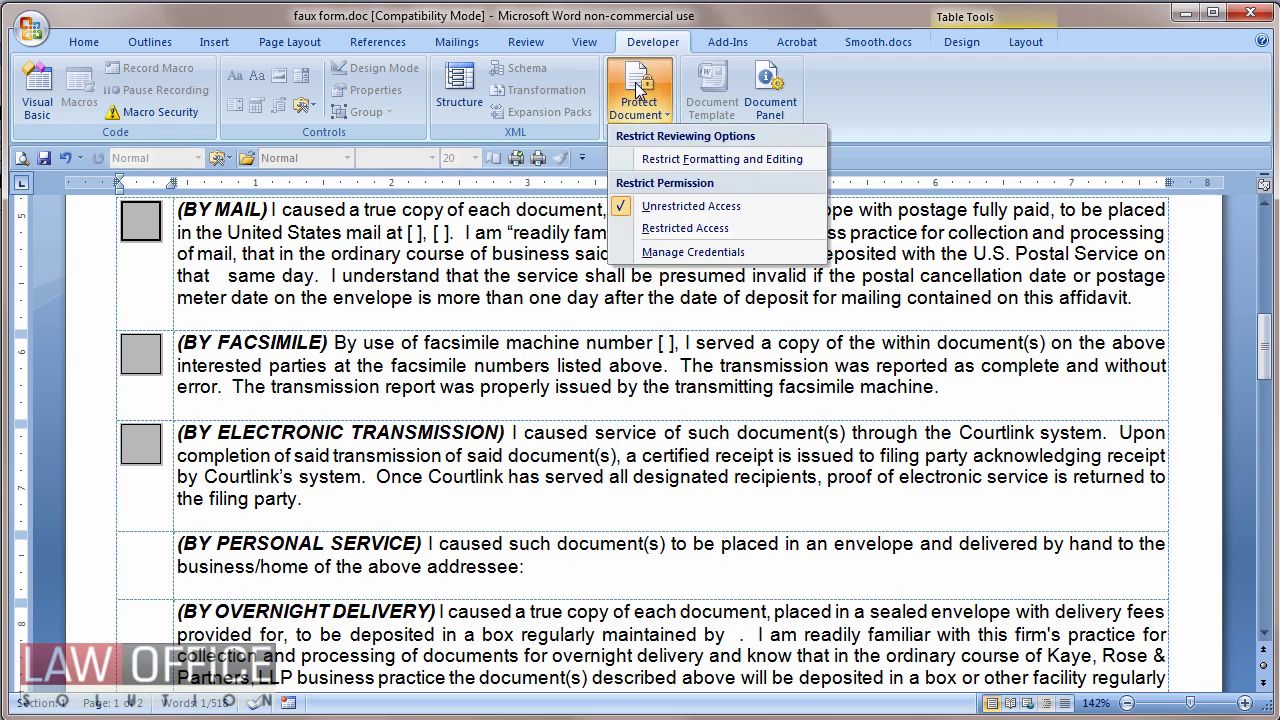
pyautogui.click(703, 159)
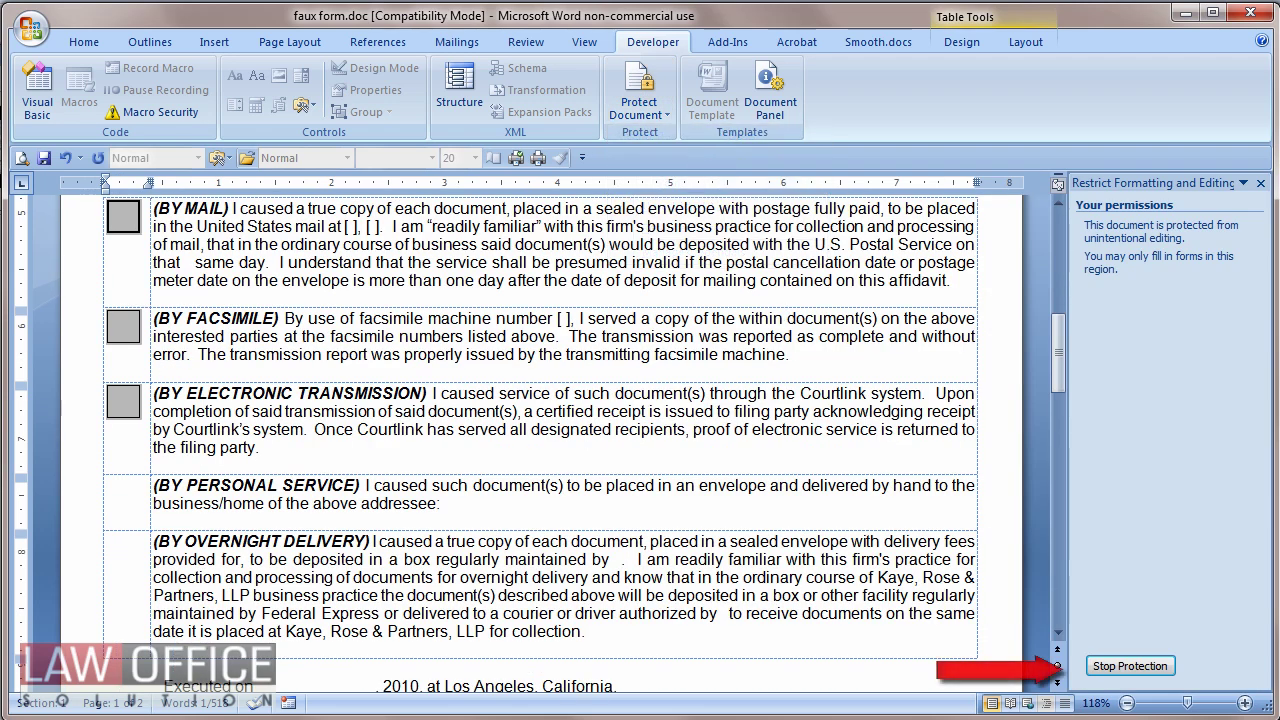
pyautogui.click(1128, 666)
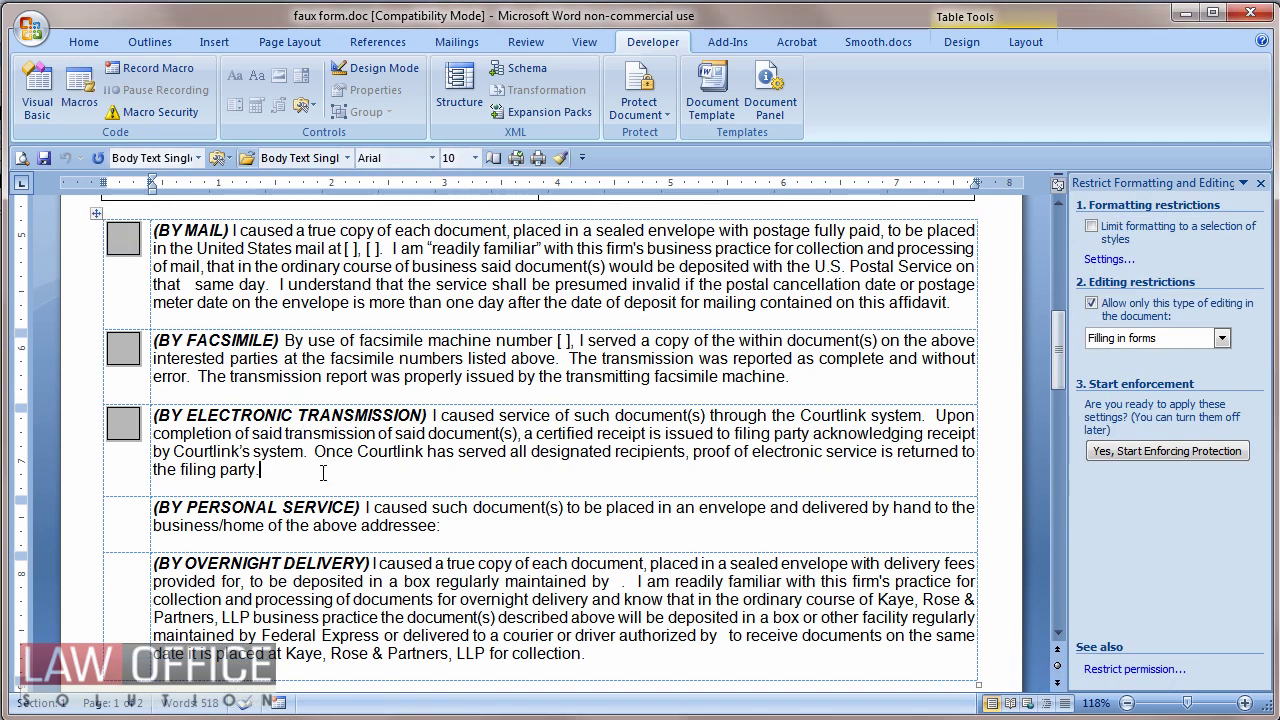
pyautogui.write('This is new.')
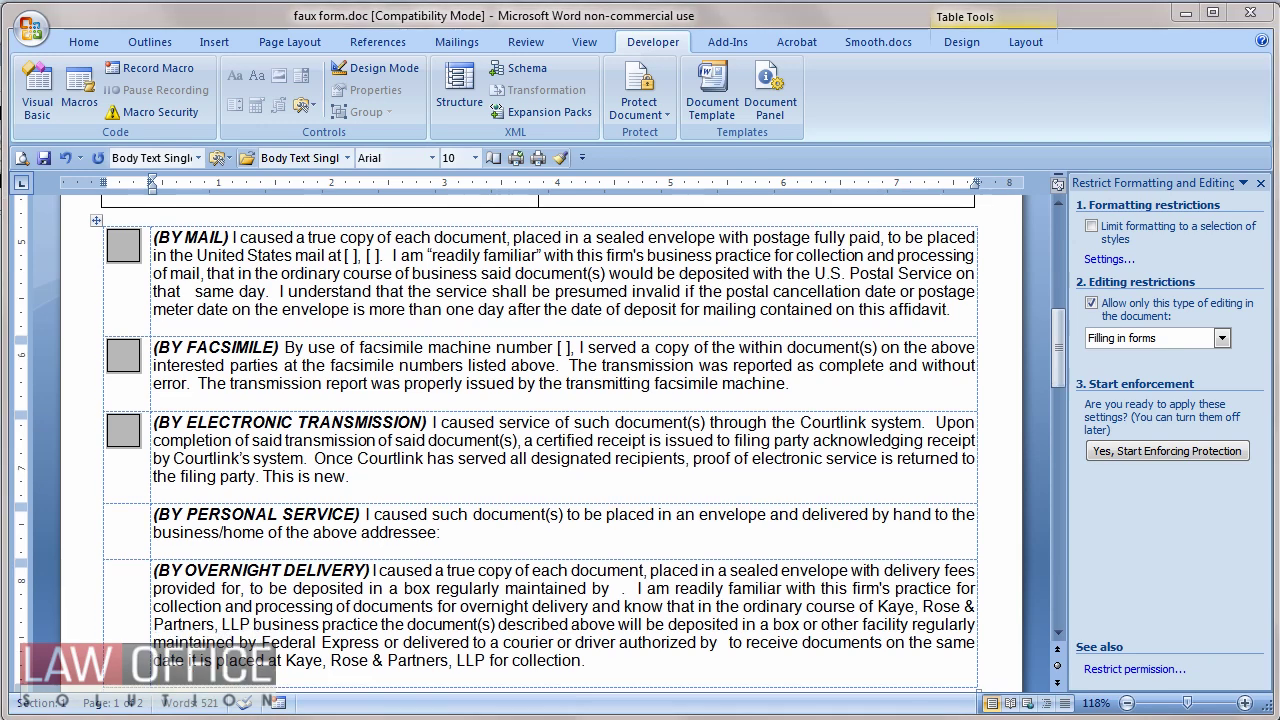
pyautogui.moveTo(1058, 340); pyautogui.dragTo(1052, 218)
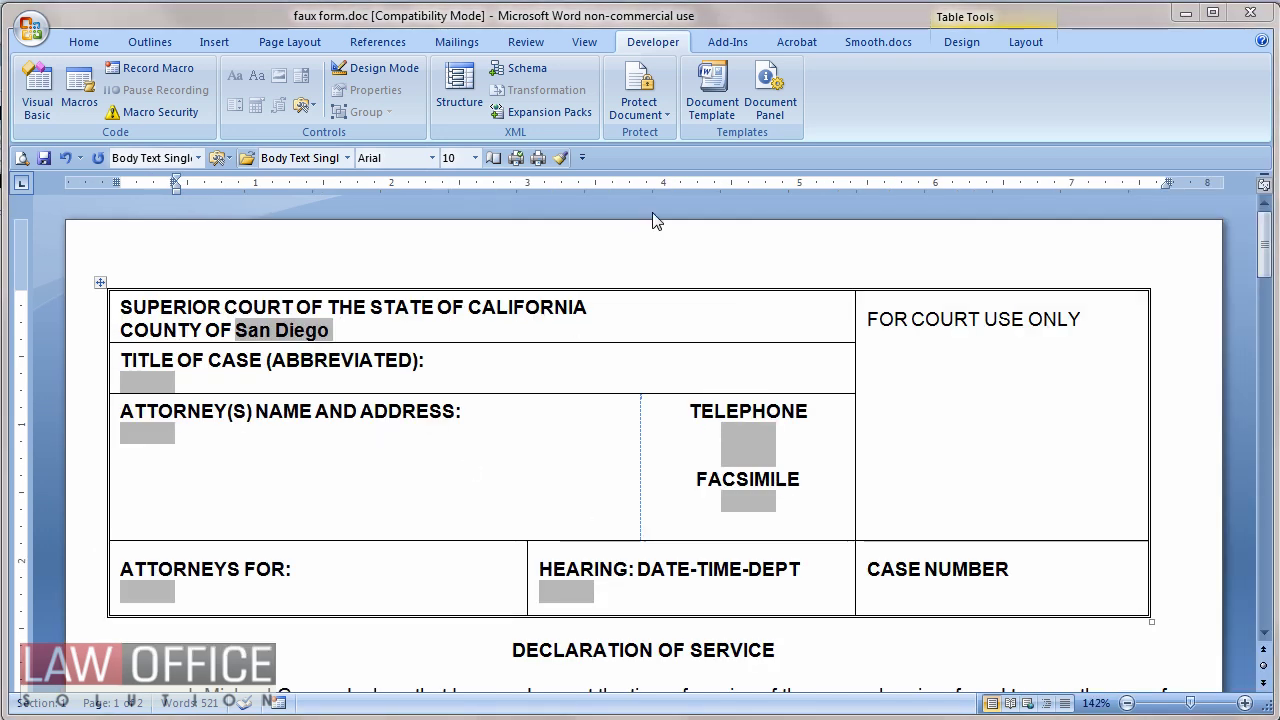
# Re-enforce filling-in-forms-only protection on faux form.doc without setting a password.
pyautogui.click(640, 100)
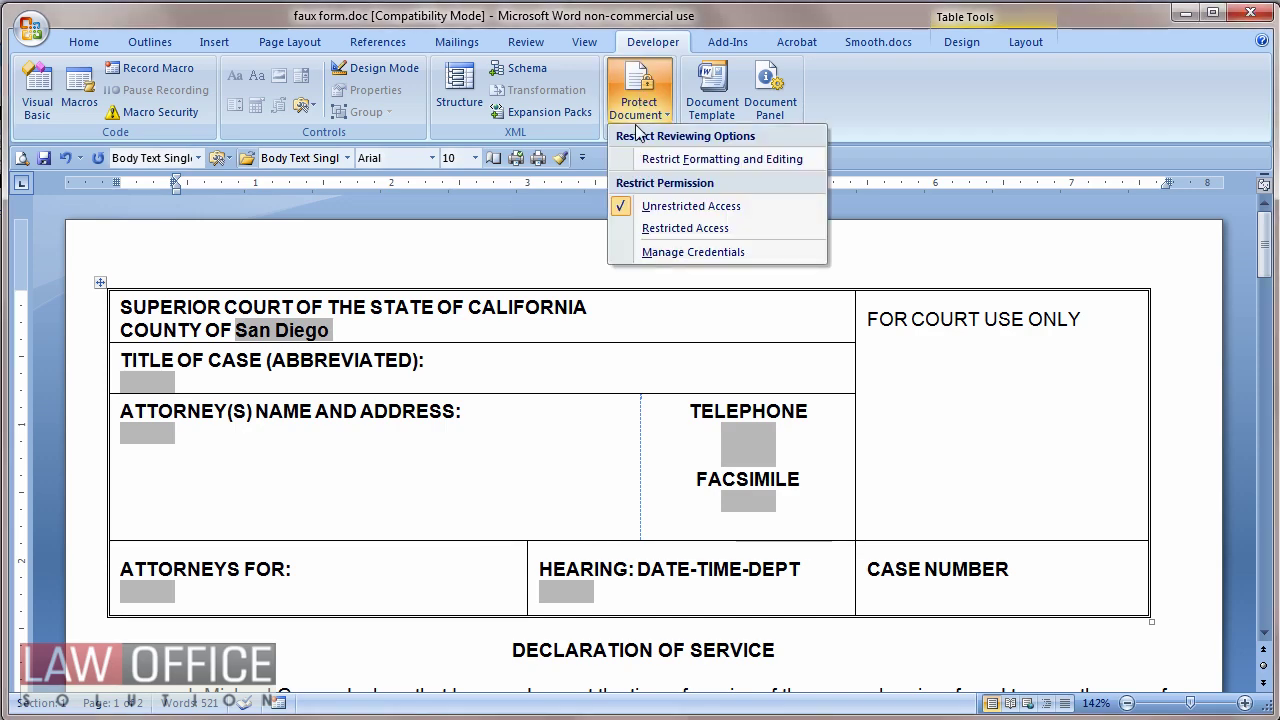
pyautogui.click(680, 158)
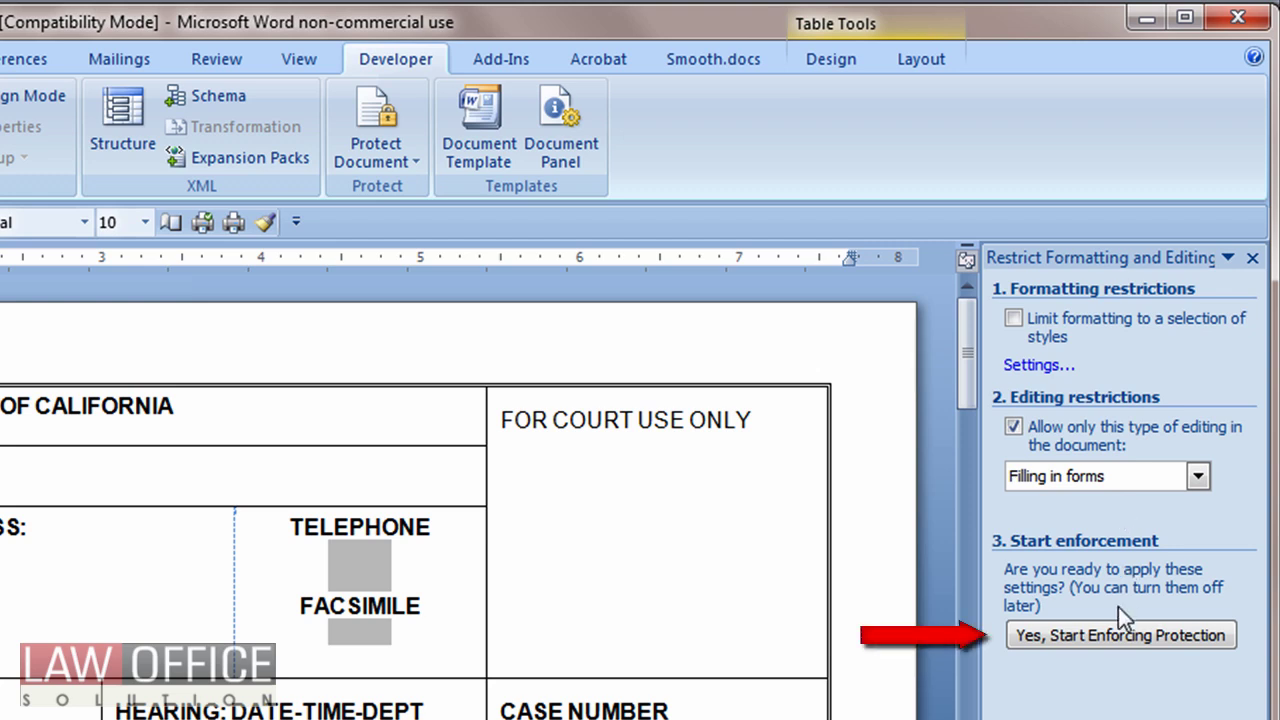
pyautogui.click(1111, 638)
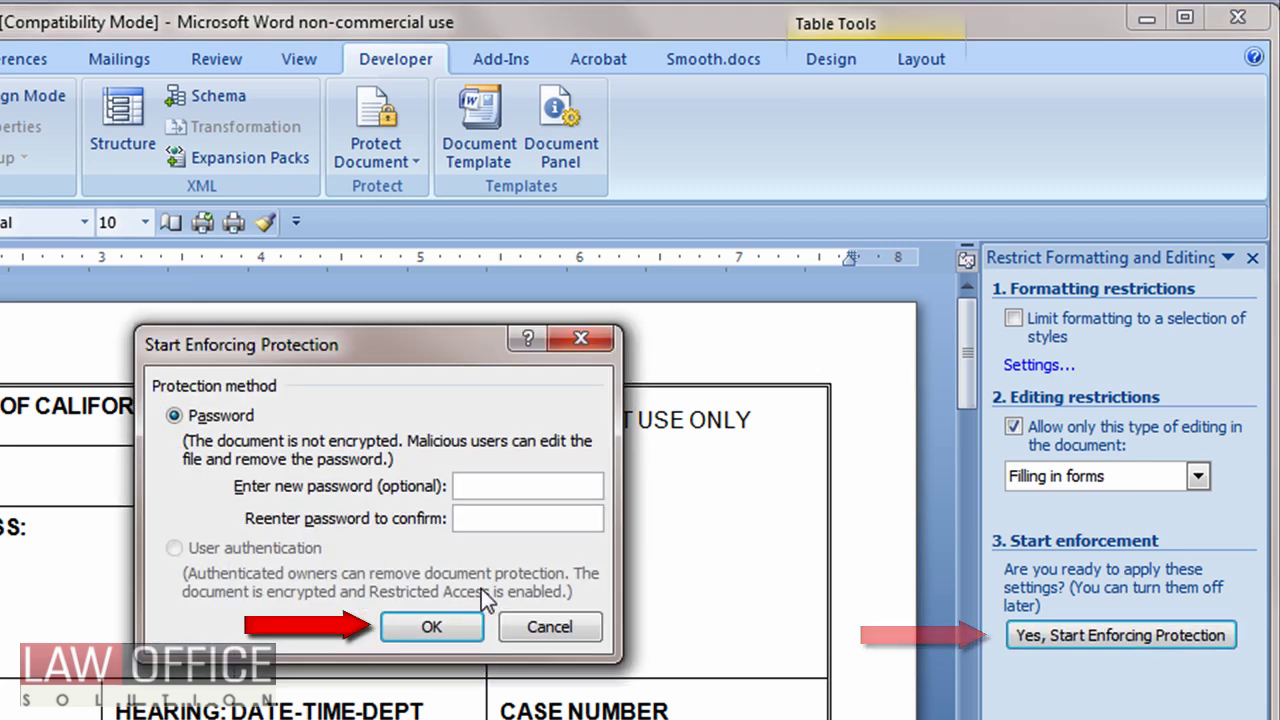
pyautogui.click(453, 624)
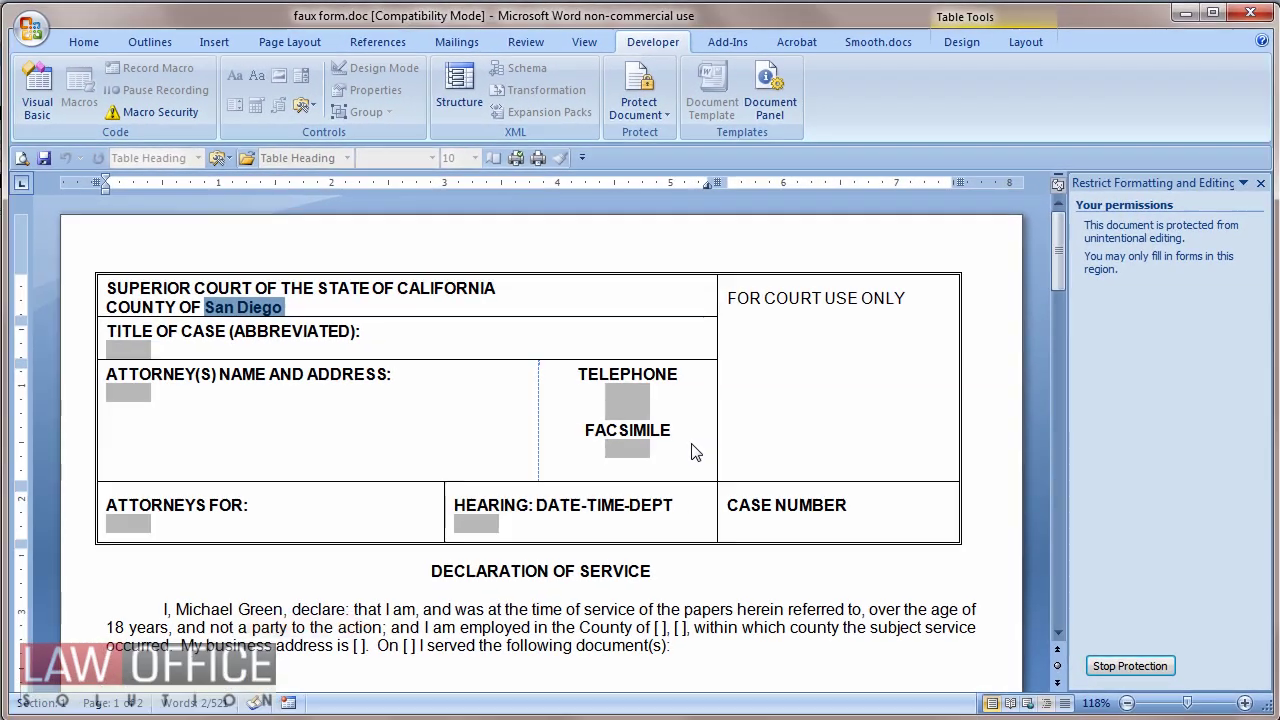